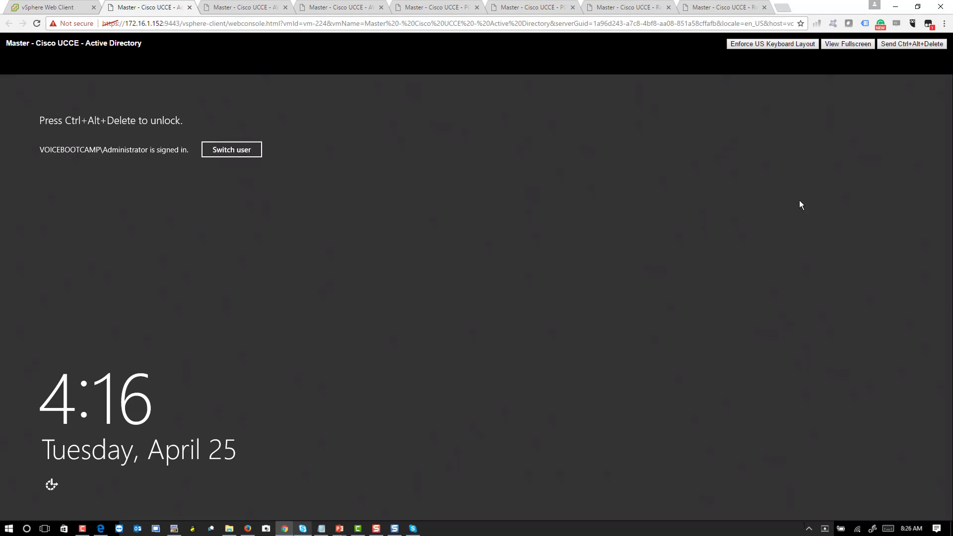
# - Sign in to the Active Directory VM console with the Administrator password
pyautogui.click(913, 44)
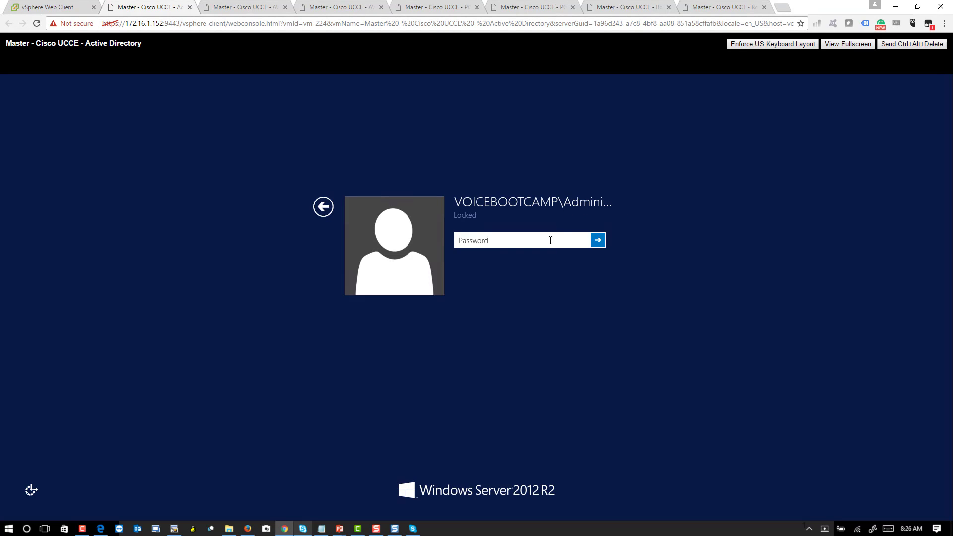
pyautogui.write('C1sco12345')
pyautogui.press('Return')
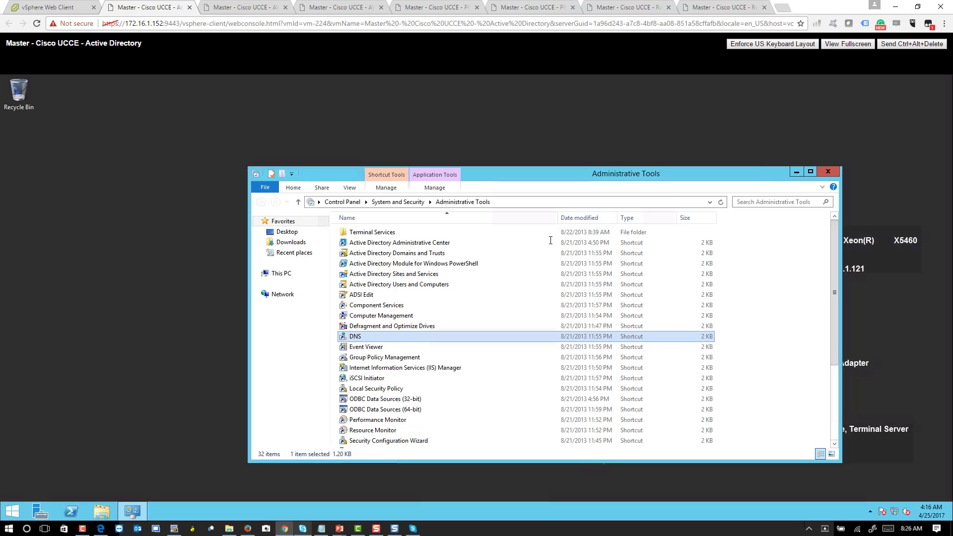
# - Open DNS Manager on the voicebootcamp.com forward lookup zone and widen the zone tree pane
pyautogui.doubleClick(366, 338)
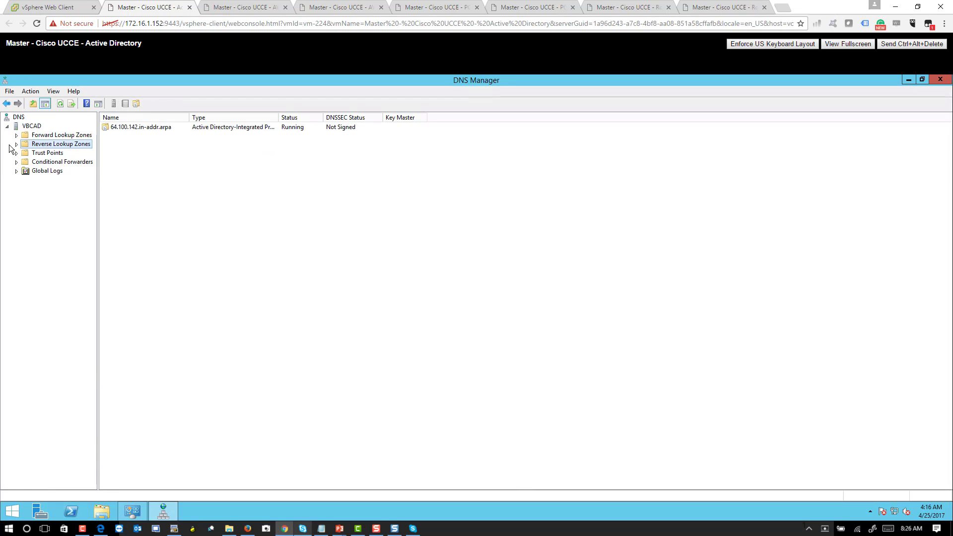
pyautogui.click(16, 136)
pyautogui.doubleClick(59, 145)
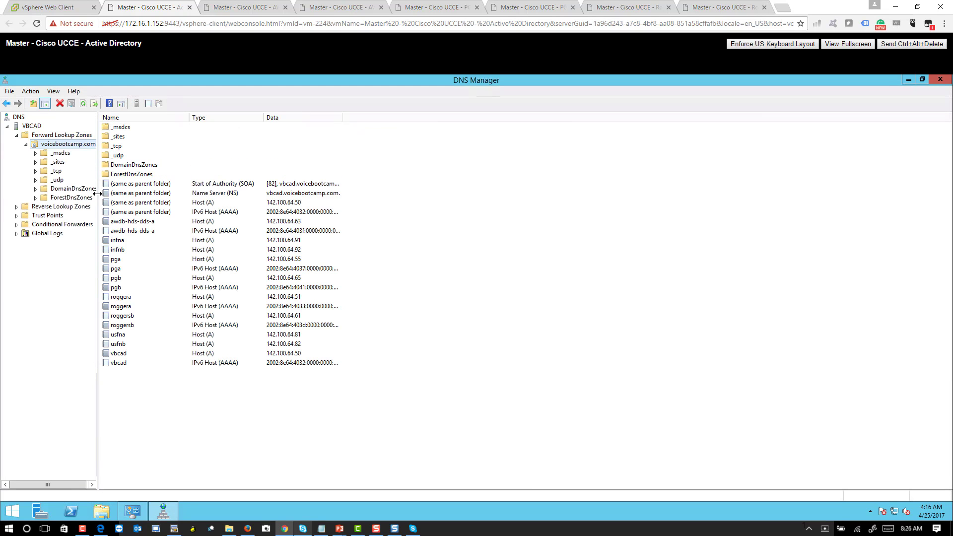
pyautogui.moveTo(97, 193); pyautogui.dragTo(155, 194)
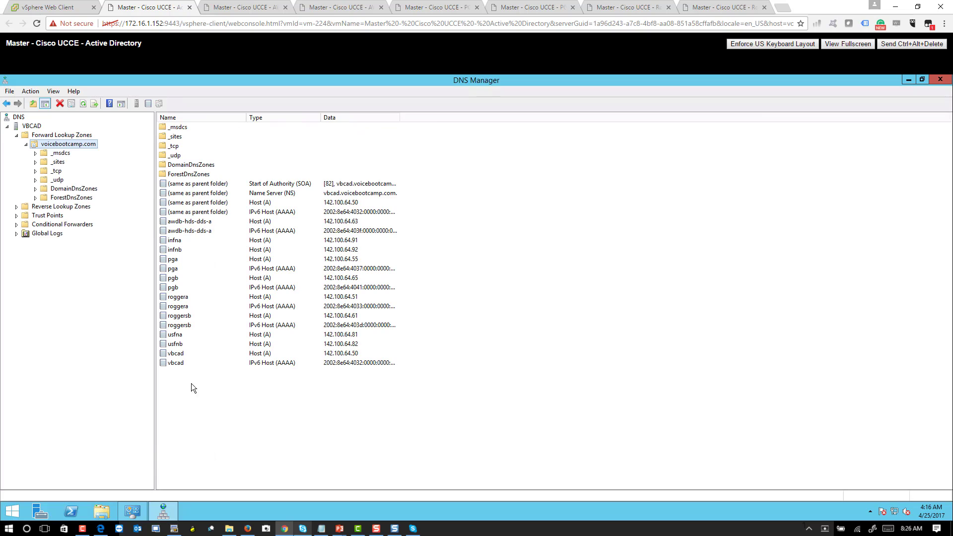
pyautogui.click(201, 364)
pyautogui.click(181, 336)
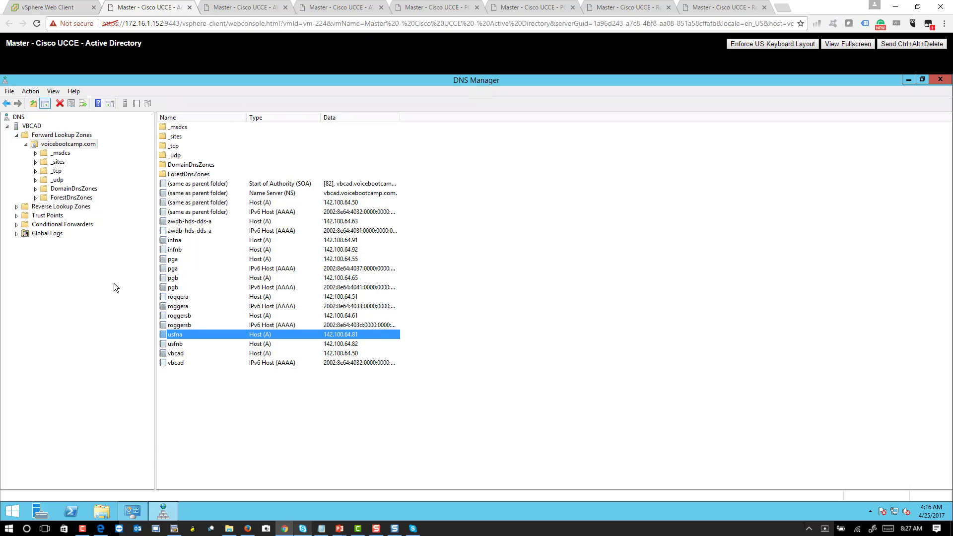
pyautogui.click(16, 207)
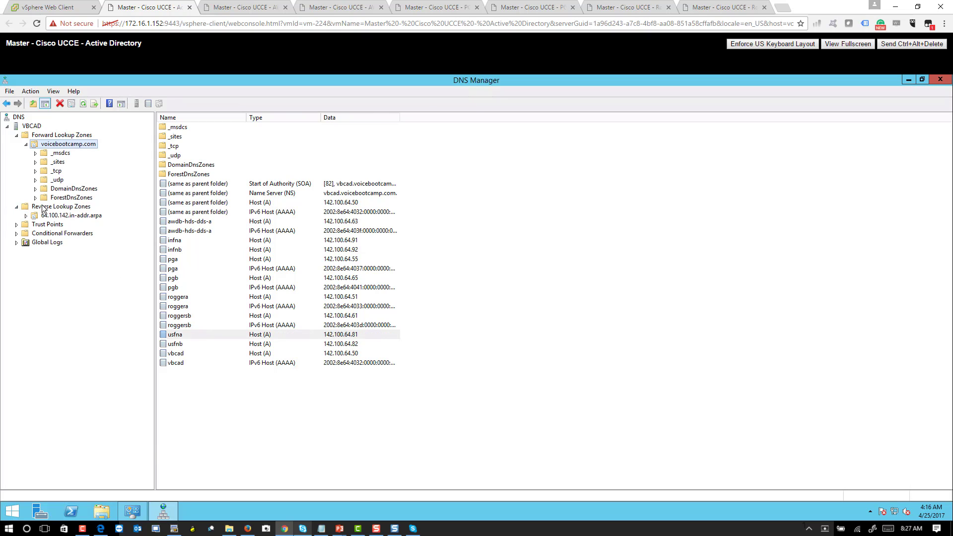
pyautogui.click(43, 208)
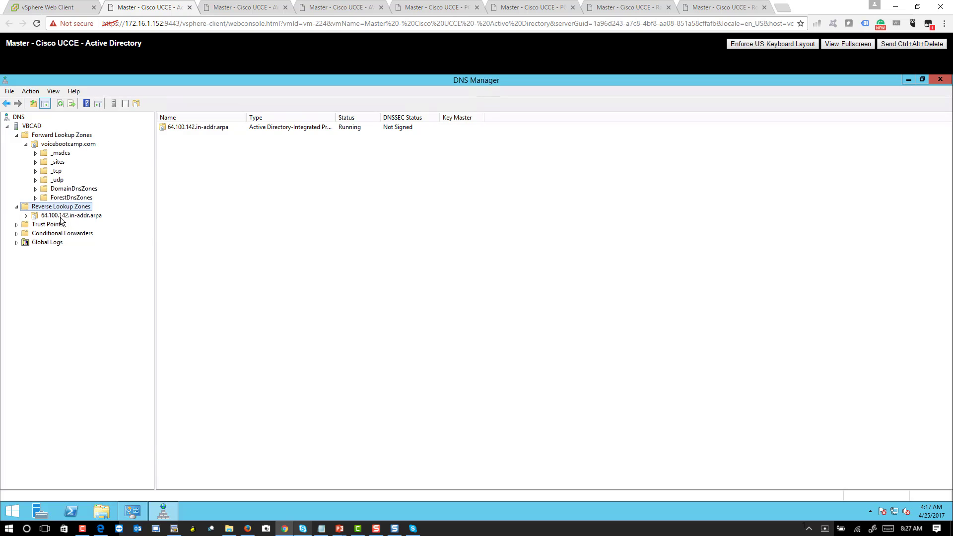
pyautogui.click(62, 216)
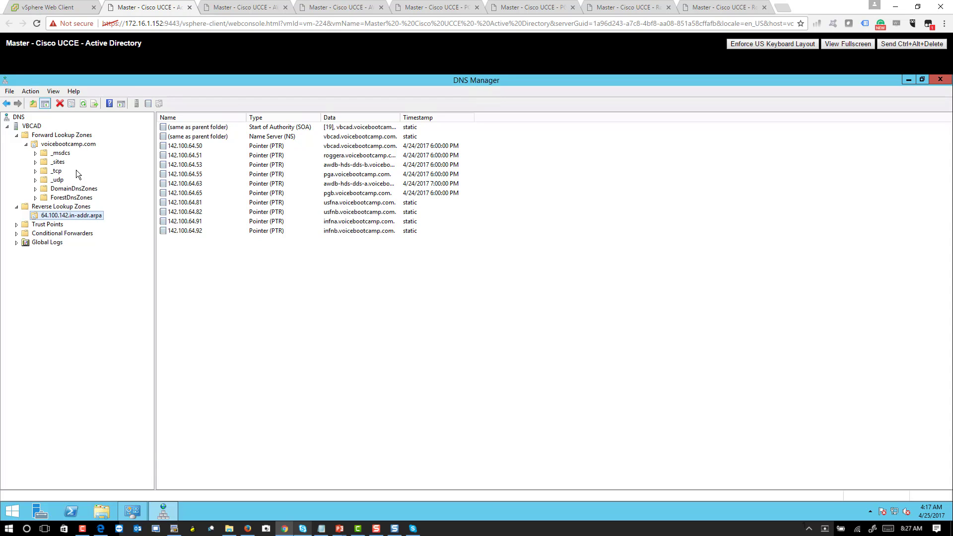
pyautogui.click(55, 207)
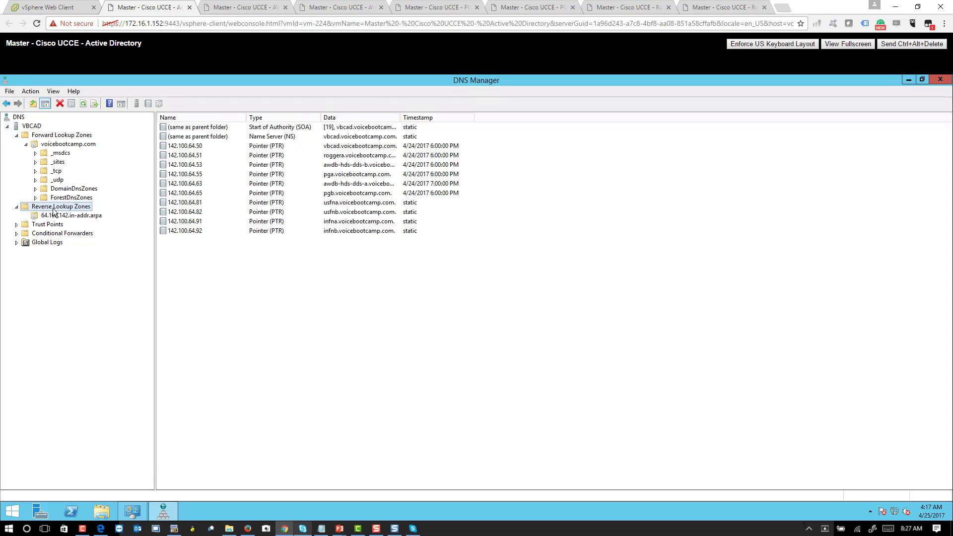
pyautogui.click(74, 145)
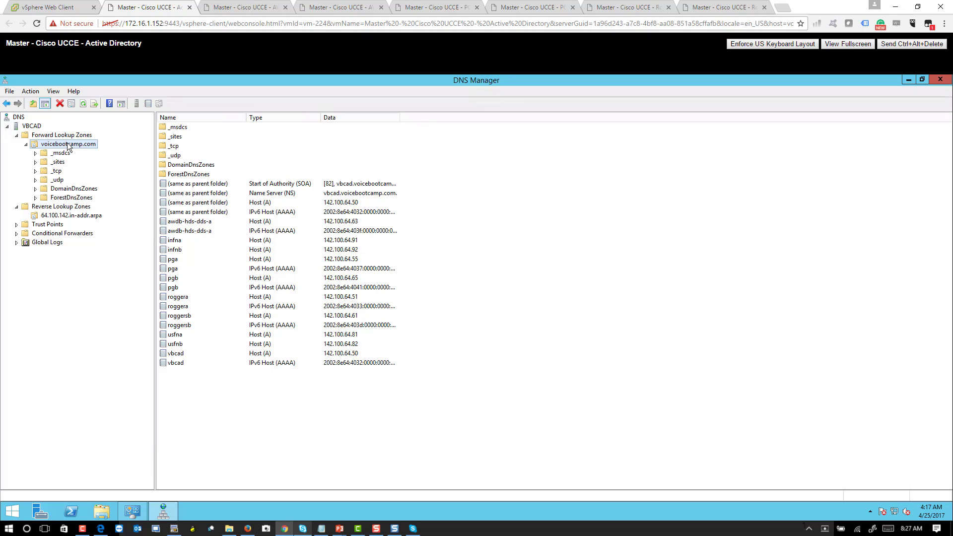
pyautogui.click(173, 242)
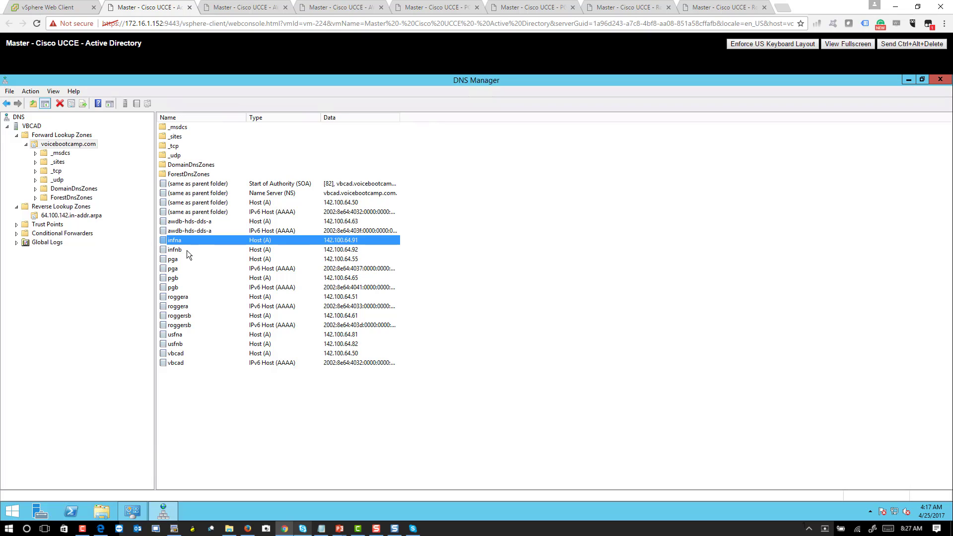
pyautogui.click(186, 250)
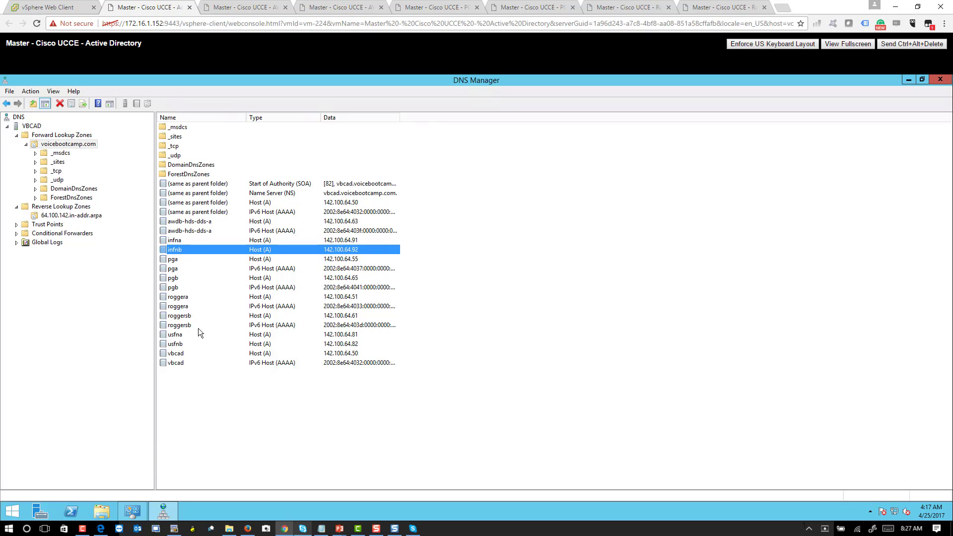
pyautogui.click(181, 339)
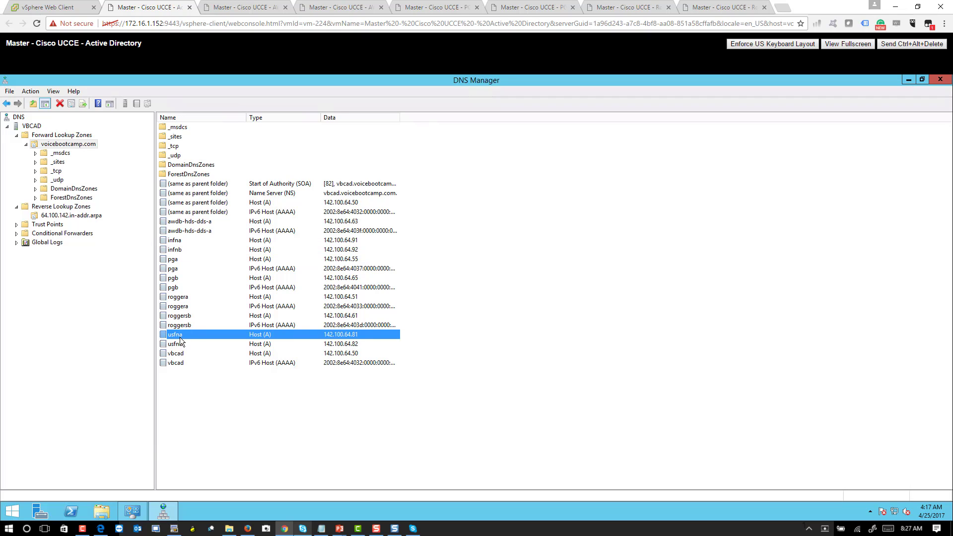
pyautogui.click(195, 242)
pyautogui.click(191, 249)
pyautogui.doubleClick(191, 239)
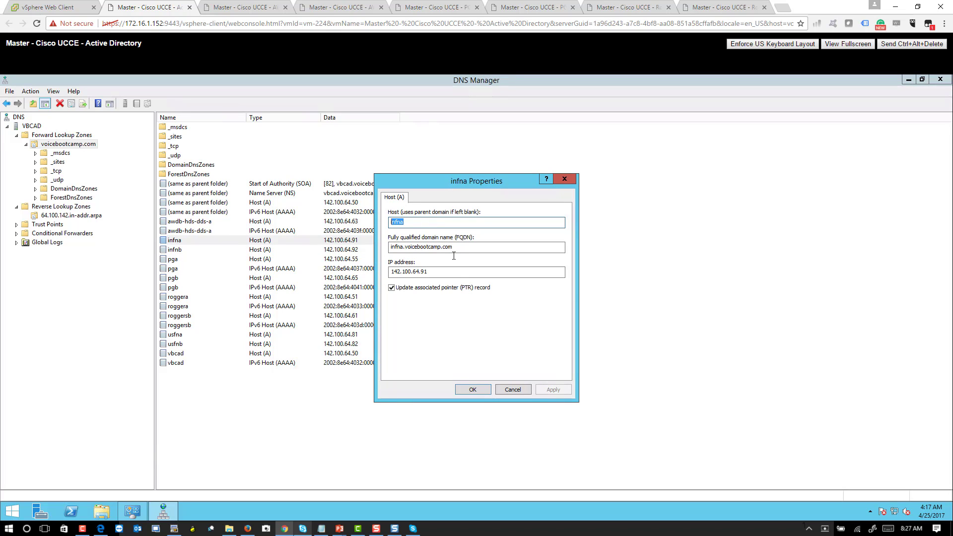
pyautogui.moveTo(455, 247); pyautogui.dragTo(392, 291)
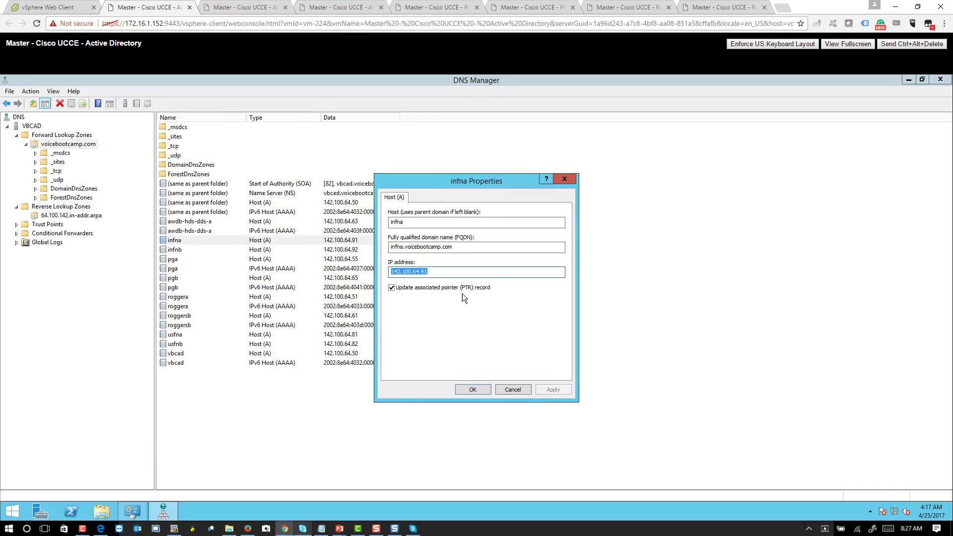
pyautogui.click(517, 390)
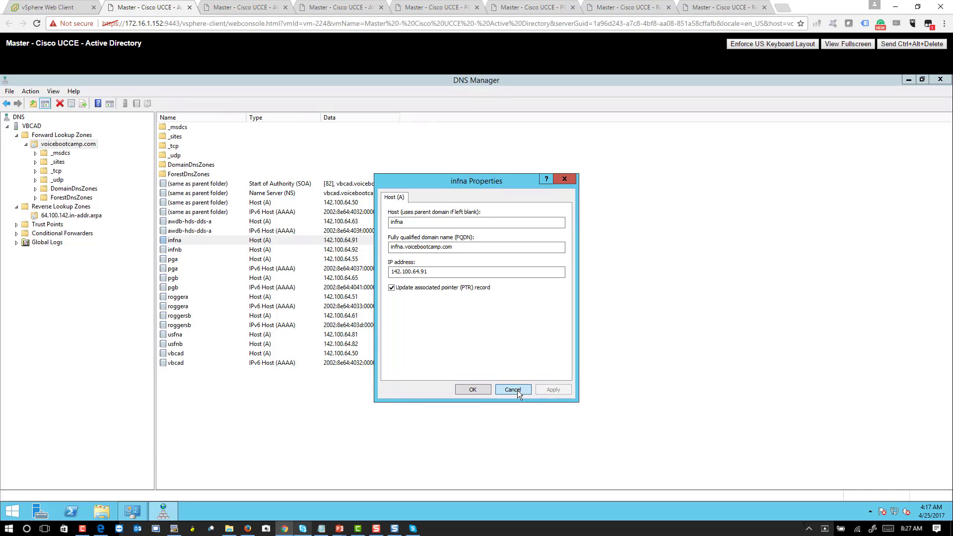
pyautogui.click(517, 390)
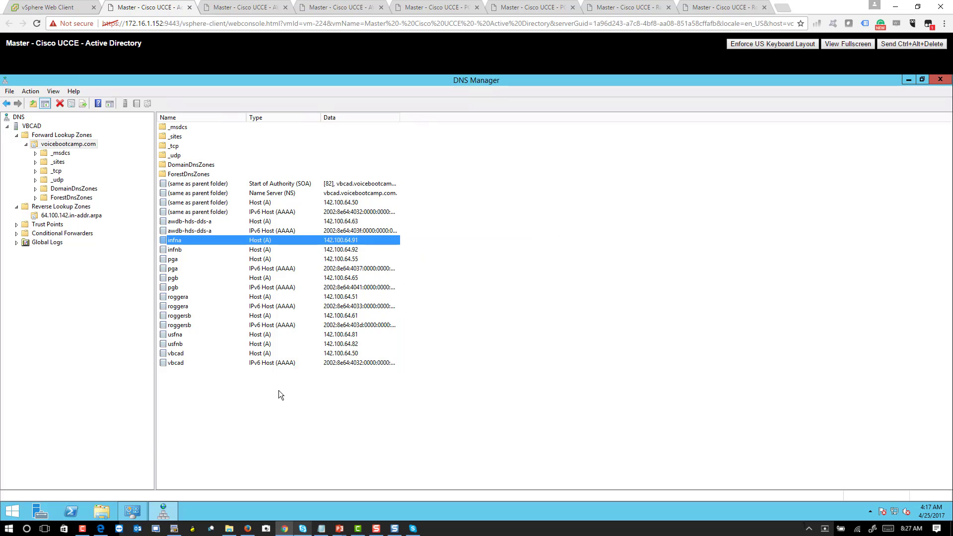
# - Start a new host record named fn with IP 142.100.64.11, then capture the screen for annotation
pyautogui.rightClick(279, 390)
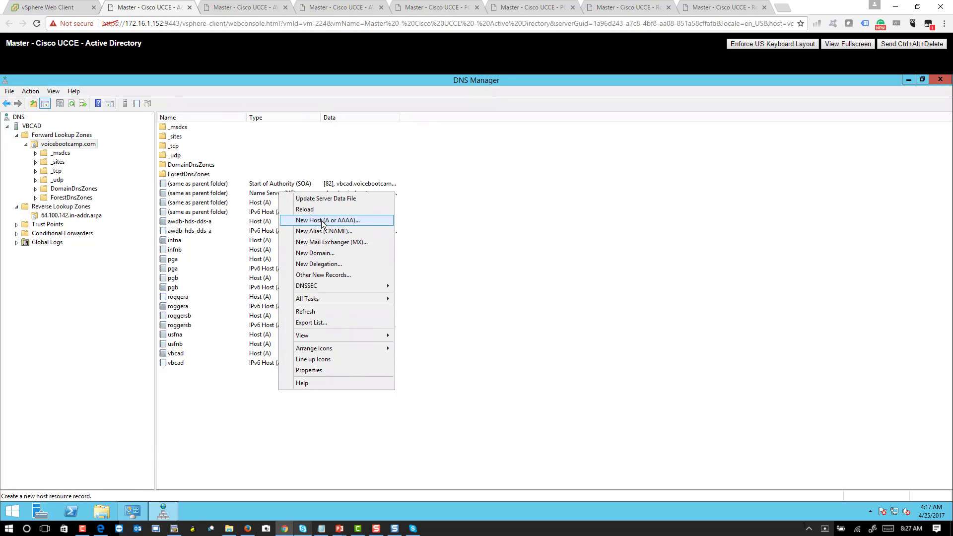
pyautogui.click(324, 221)
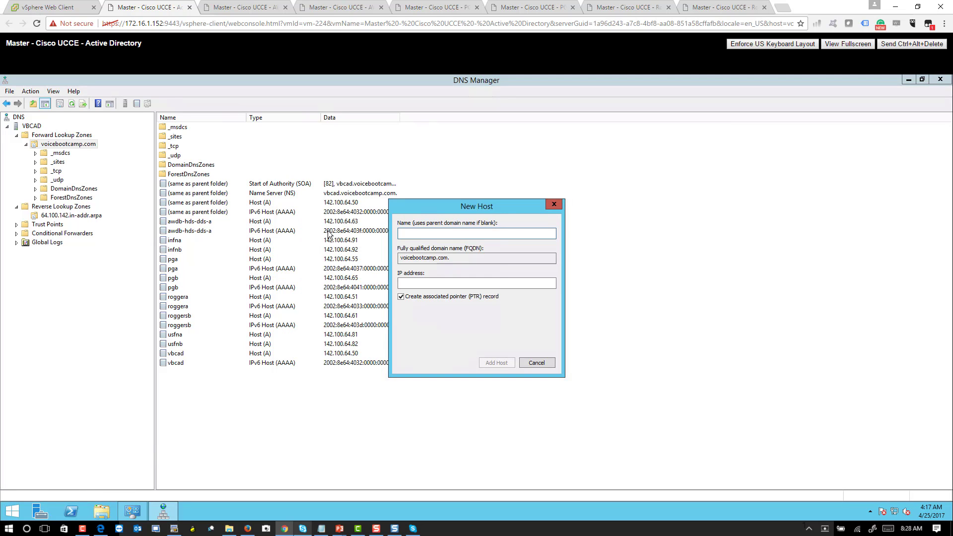
pyautogui.write('fn141.10')
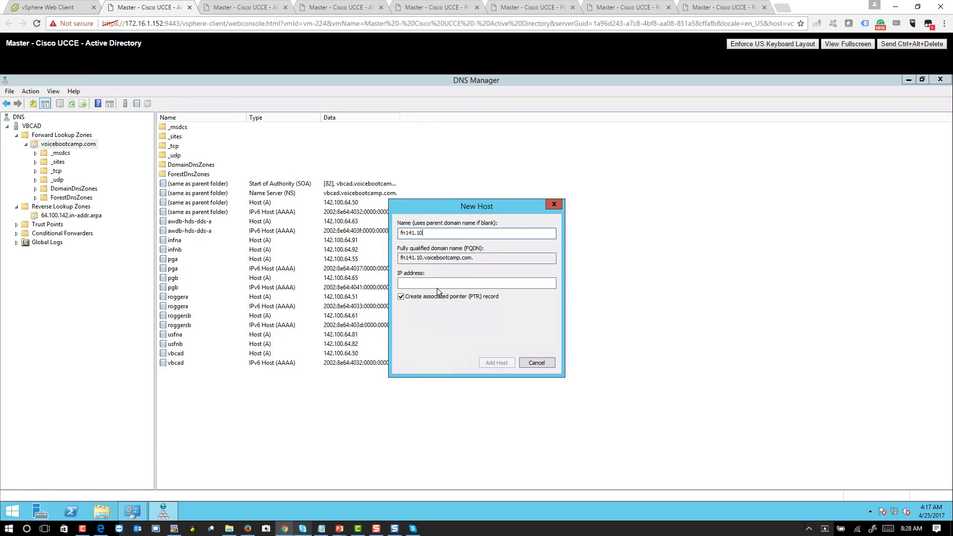
pyautogui.press('BackSpace')
pyautogui.press('BackSpace')
pyautogui.press('BackSpace')
pyautogui.press('BackSpace')
pyautogui.press('BackSpace')
pyautogui.press('BackSpace')
pyautogui.click(425, 283)
pyautogui.write('1')
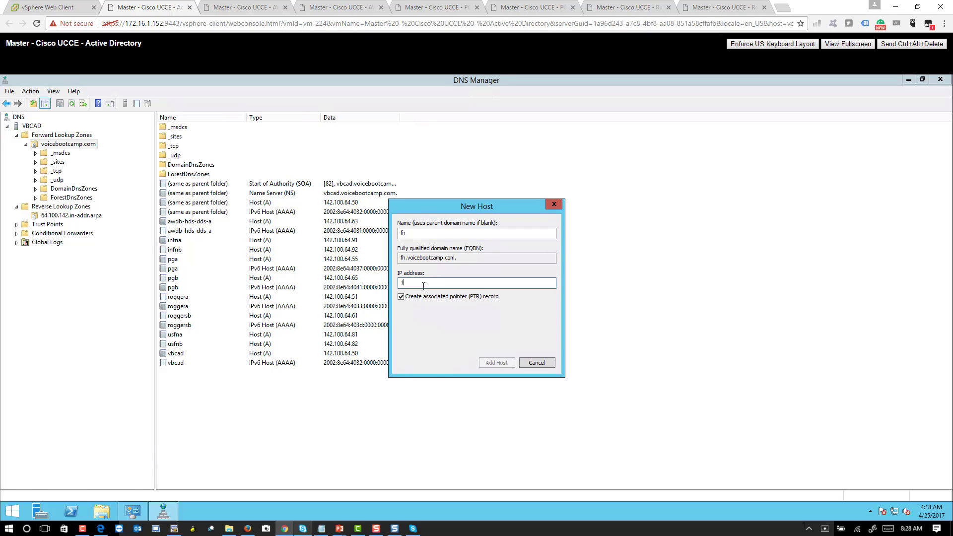
pyautogui.write('42.100.64.11')
pyautogui.press('super+w')
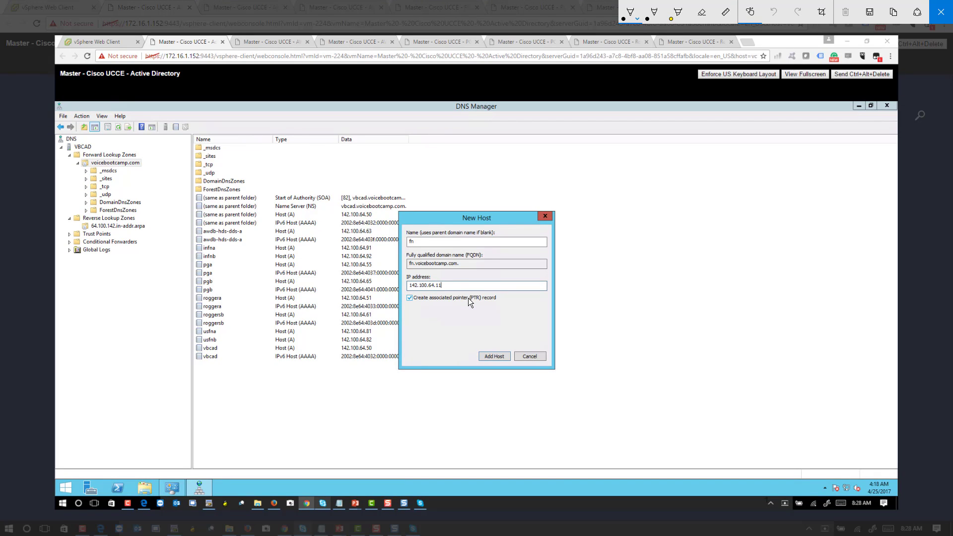
# - Circle the IP address and PTR option on the screen sketch, then close the sketch
pyautogui.moveTo(467, 283)
pyautogui.mouseDown()
pyautogui.moveTo(393, 292)
pyautogui.moveTo(437, 307)
pyautogui.moveTo(196, 237)
pyautogui.moveTo(73, 219)
pyautogui.moveTo(144, 212)
pyautogui.mouseUp()
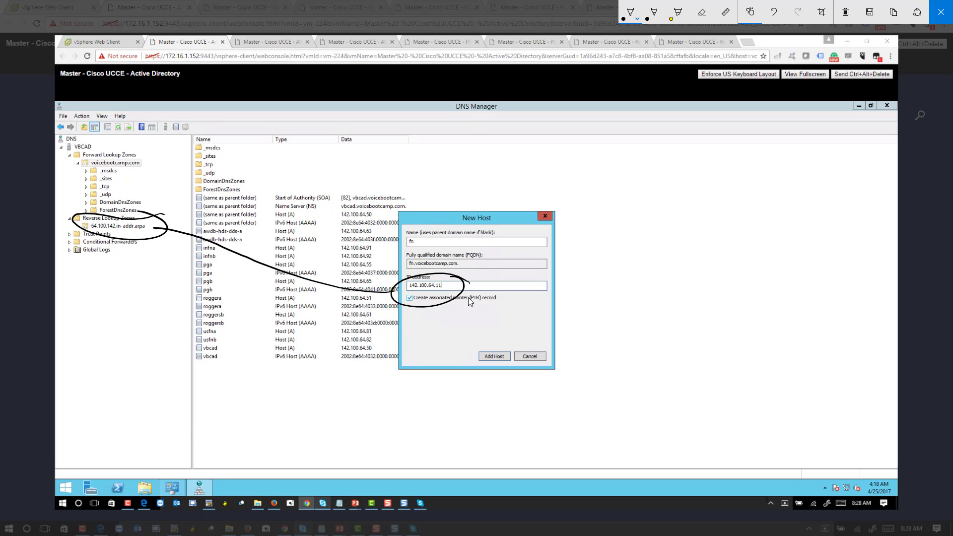
pyautogui.click(941, 12)
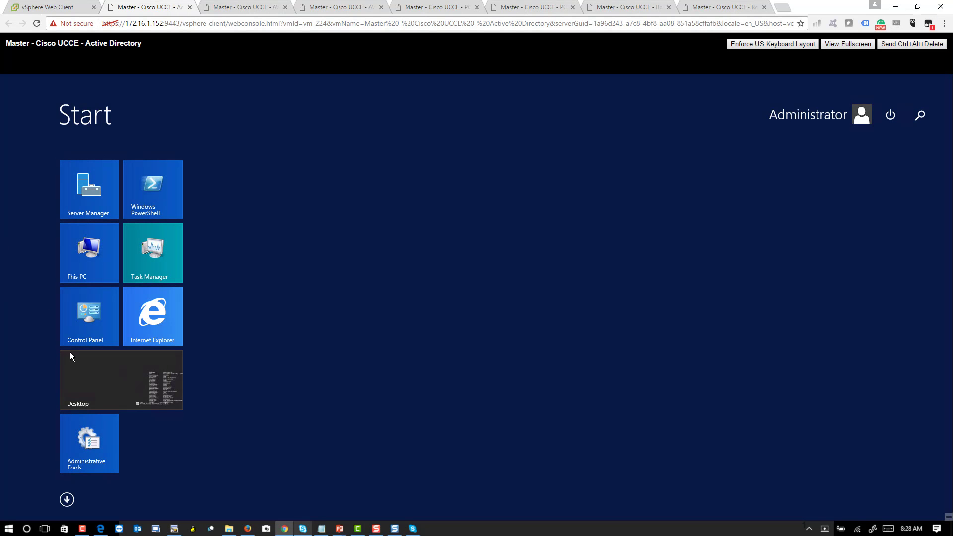
# - Cancel the new host record and inspect the infna record's properties without changes
pyautogui.click(71, 374)
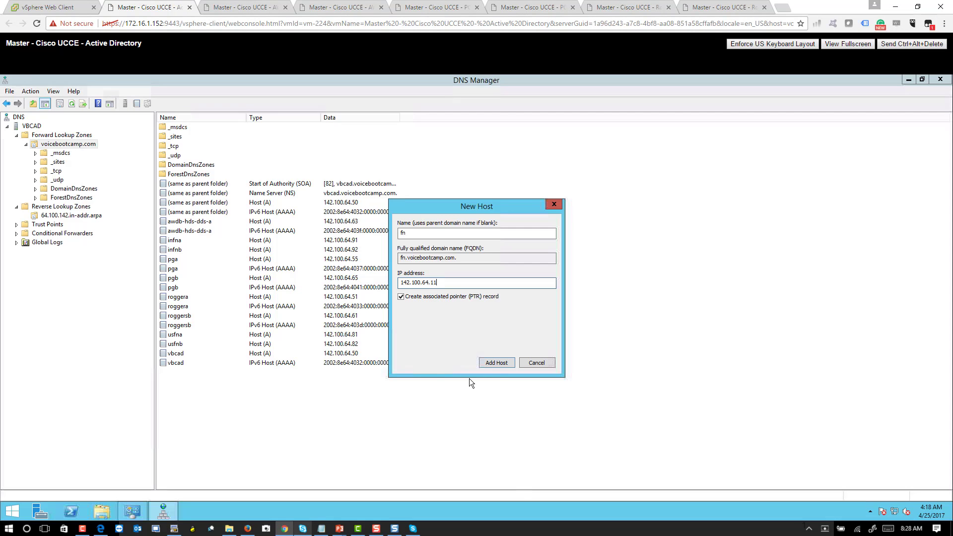
pyautogui.click(530, 364)
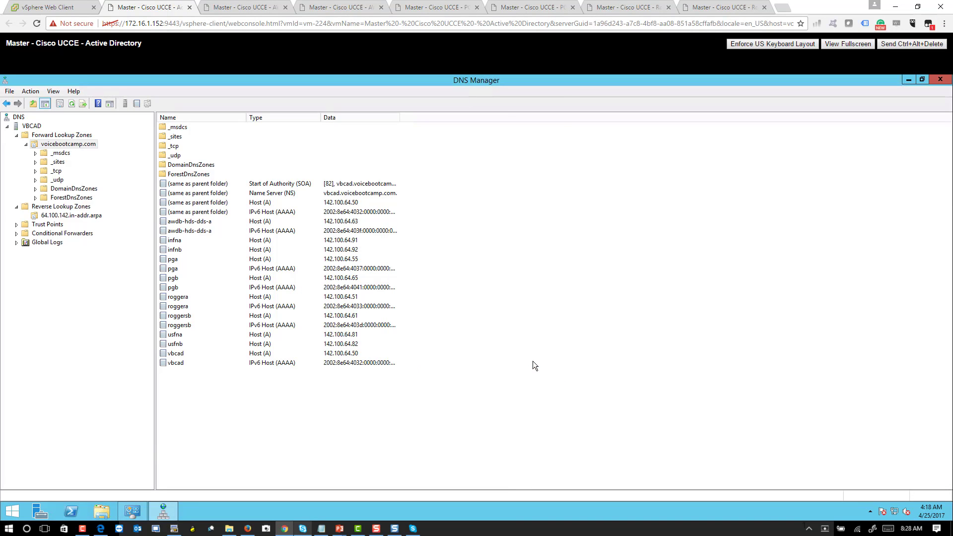
pyautogui.click(188, 242)
pyautogui.doubleClick(195, 240)
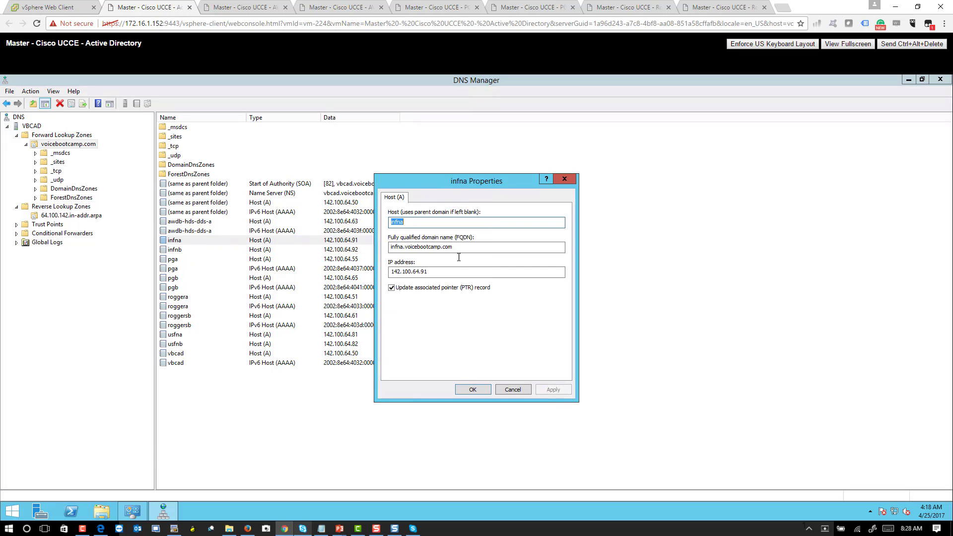
pyautogui.click(516, 391)
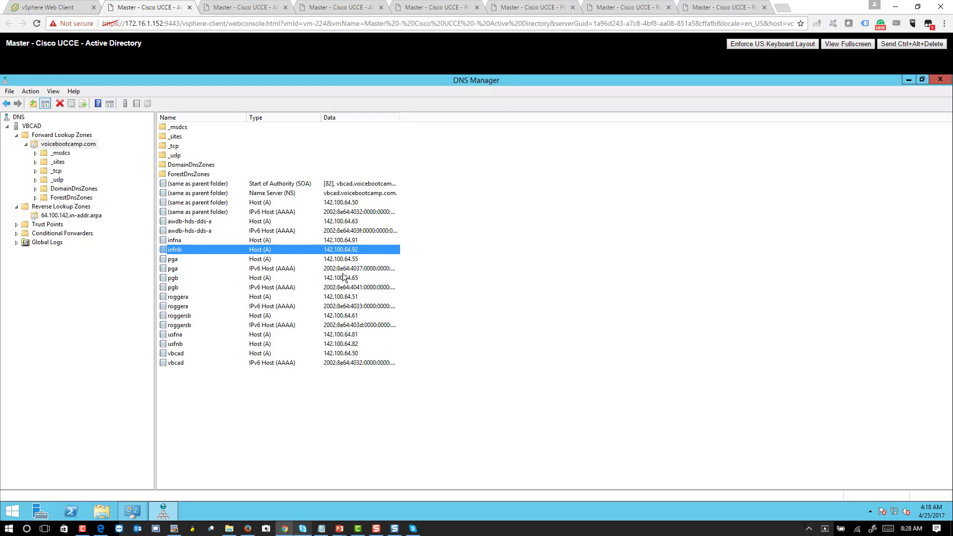
# - Check the usfna and usfnb hosts, then select the .81–.92 PTR records in the 64.100.142.in-addr.arpa zone
pyautogui.click(177, 335)
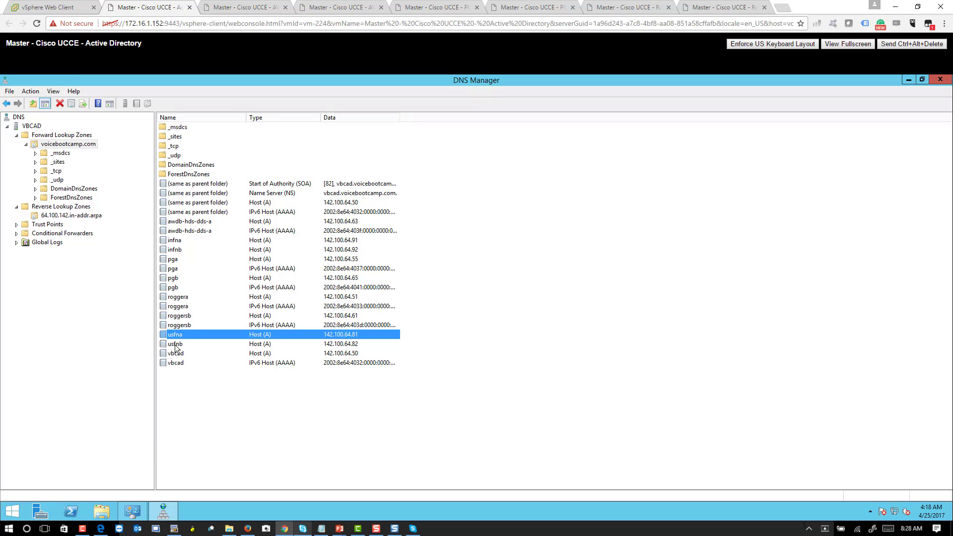
pyautogui.click(175, 344)
pyautogui.click(72, 217)
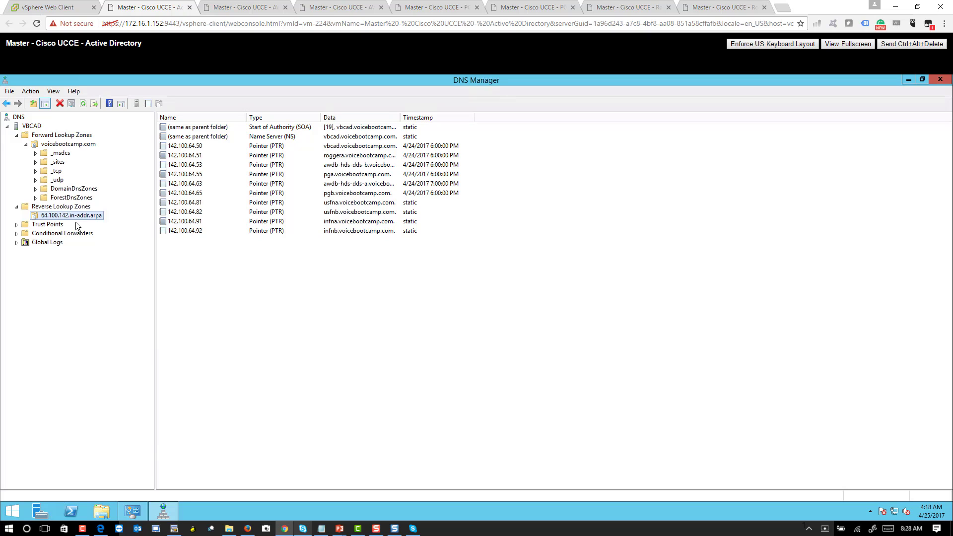
pyautogui.click(377, 276)
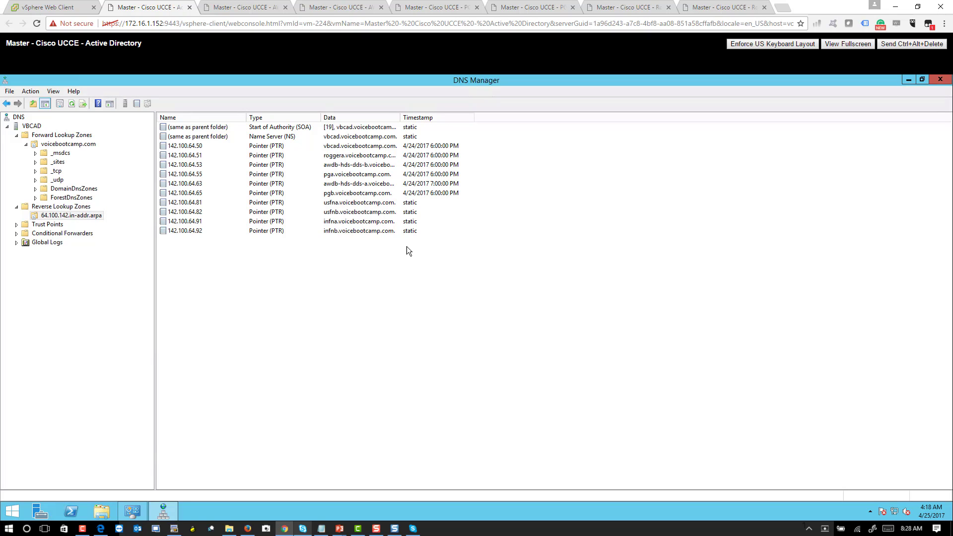
pyautogui.moveTo(378, 221); pyautogui.dragTo(370, 203)
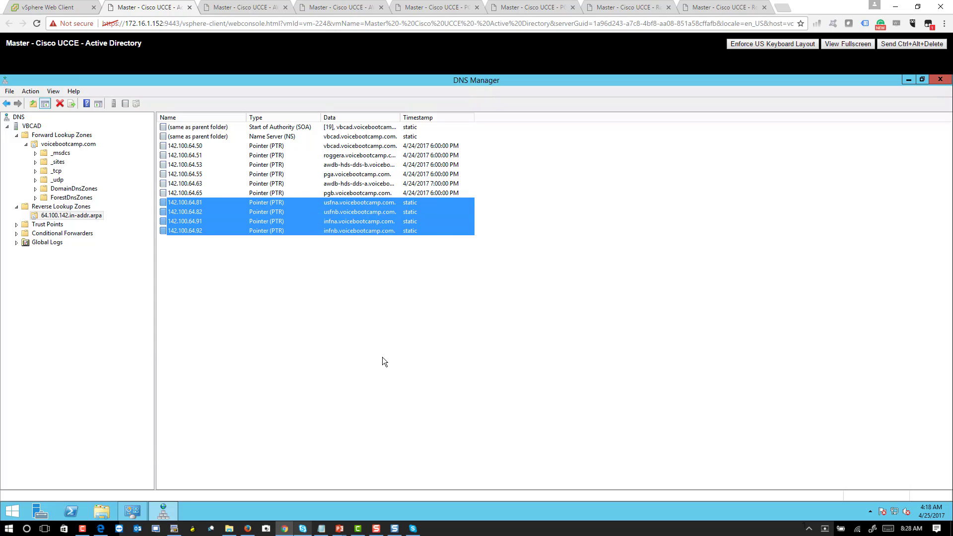
# - Launch cmd as administrator from Run and move the Command Prompt window lower
pyautogui.rightClick(7, 518)
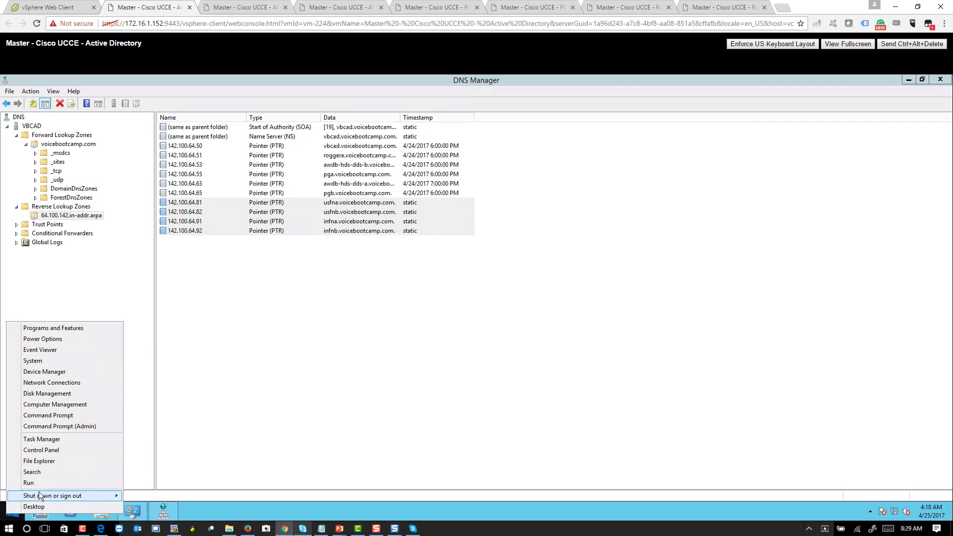
pyautogui.click(41, 487)
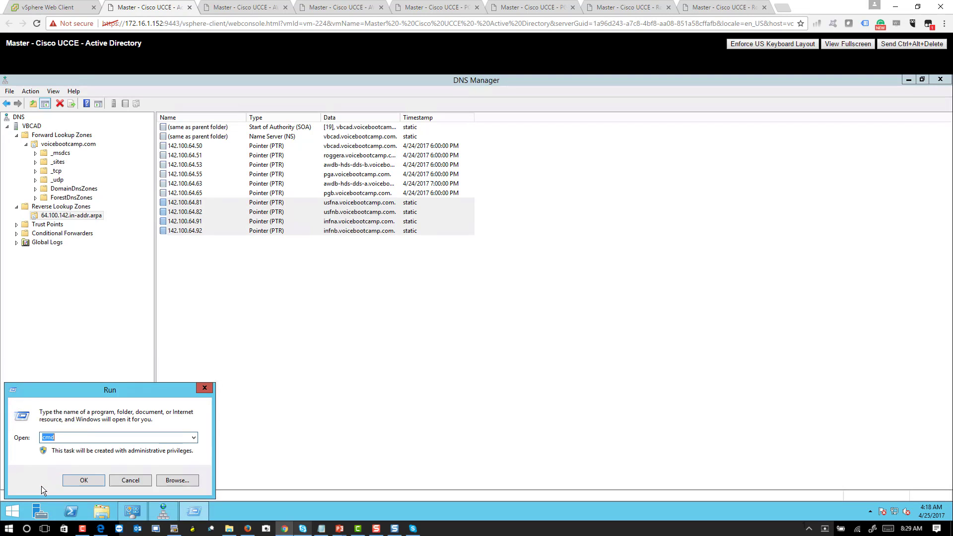
pyautogui.click(70, 484)
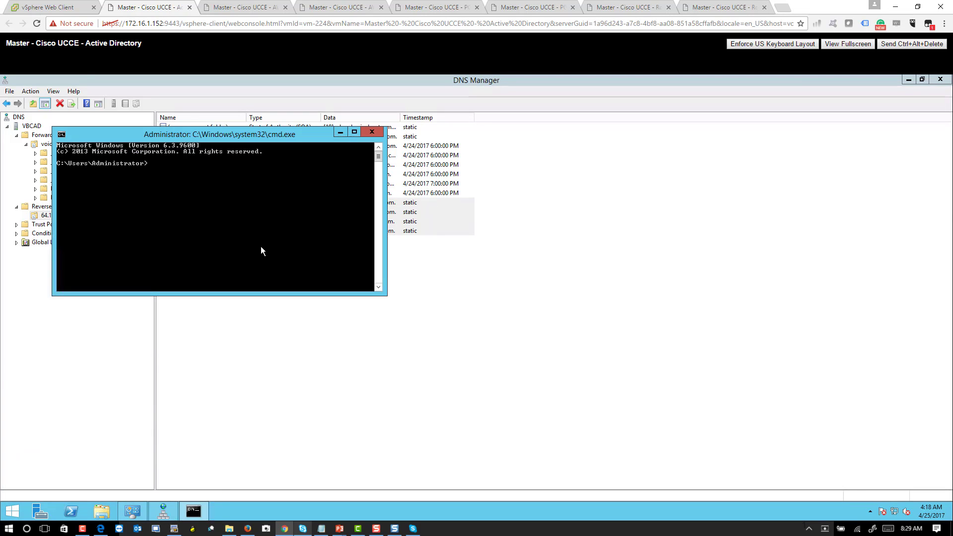
pyautogui.moveTo(241, 135); pyautogui.dragTo(402, 276)
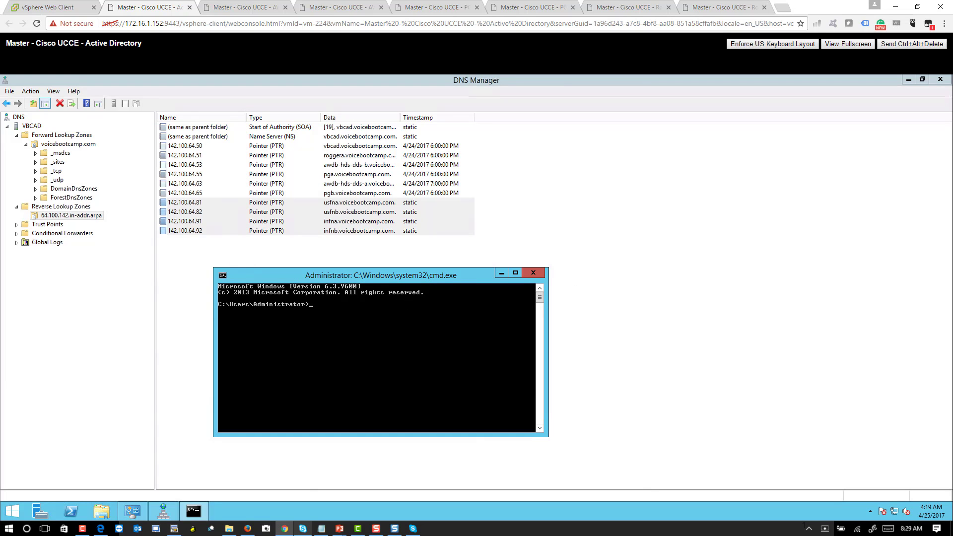
# - Ping infna.voicebootcamp.com and mark the ping output in a screen annotation
pyautogui.write('ping ')
pyautogui.write('fna')
pyautogui.press('BackSpace')
pyautogui.press('BackSpace')
pyautogui.write('na.voicebootcamp.com')
pyautogui.press('Return')
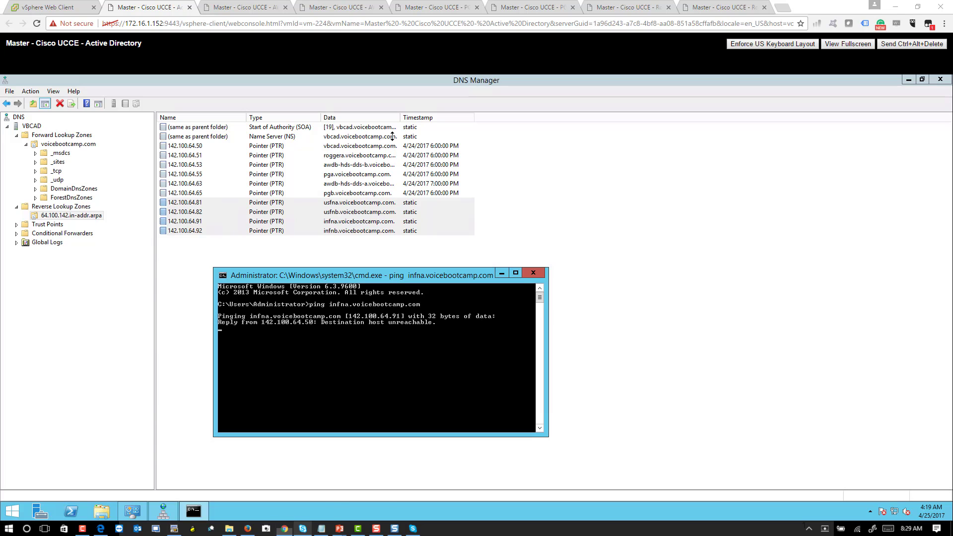
pyautogui.press('super+w')
pyautogui.moveTo(358, 304); pyautogui.dragTo(427, 305)
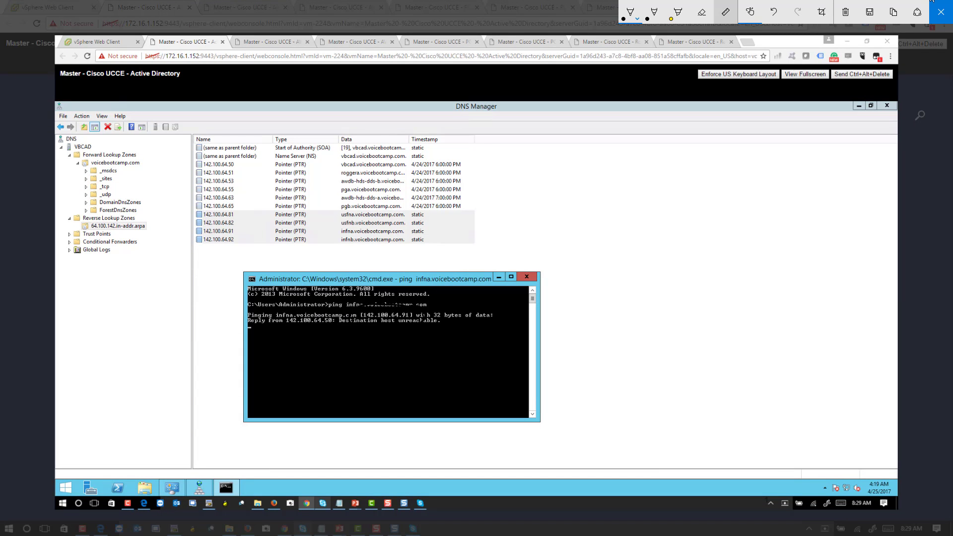
pyautogui.click(941, 11)
pyautogui.click(176, 369)
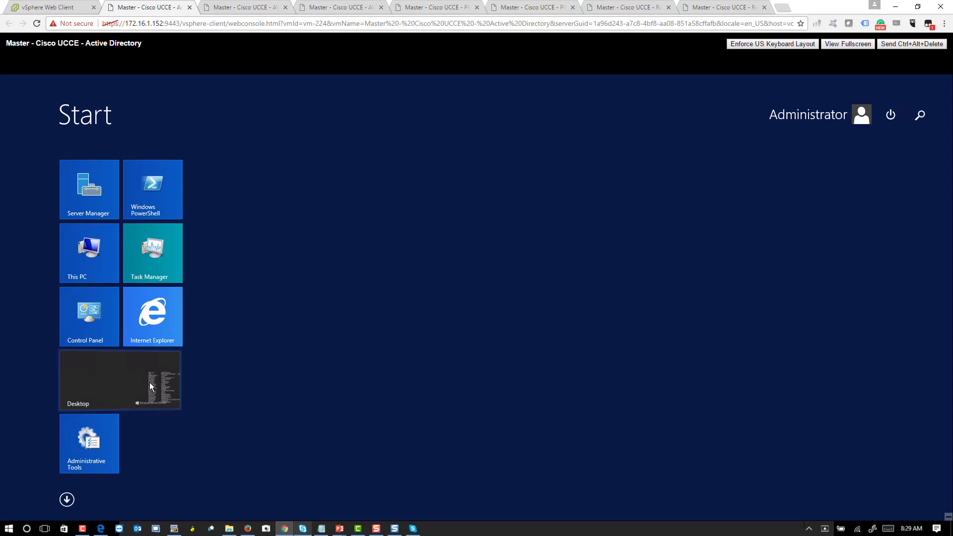
# - Stop the ping, run ping -a 142.100.64.82 to confirm usfnb, and close Command Prompt
pyautogui.hotkey('ctrl', 'c')
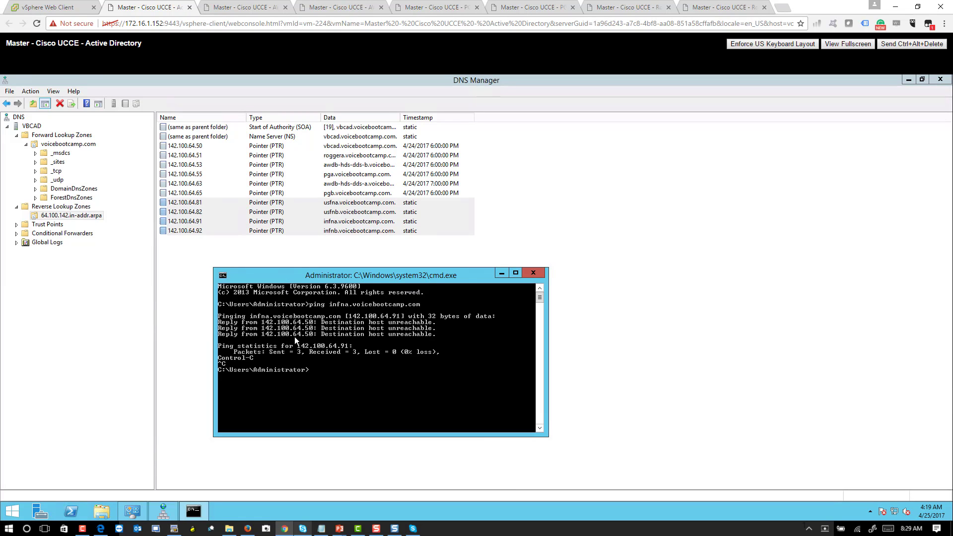
pyautogui.write('ping -a 142.100.64.82')
pyautogui.press('Return')
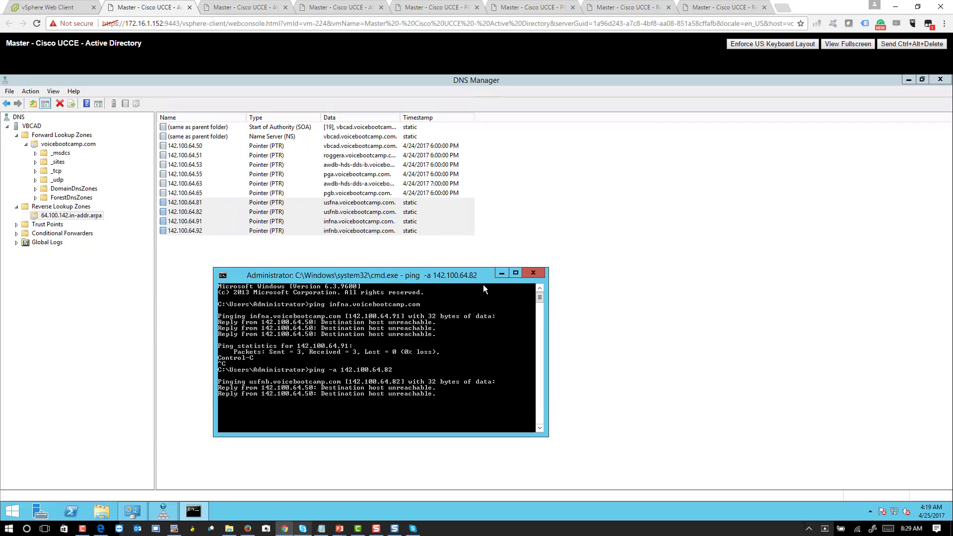
pyautogui.click(532, 274)
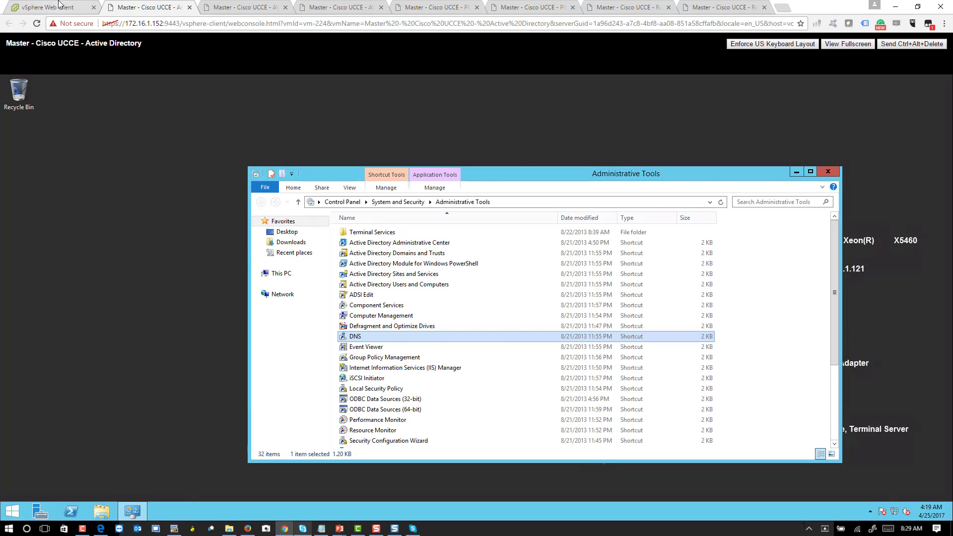
pyautogui.click(59, 6)
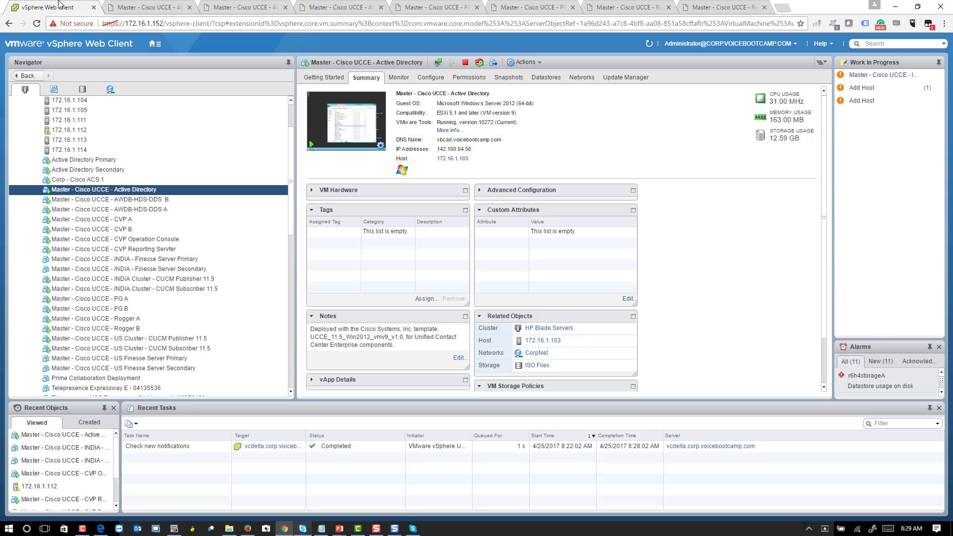
# - Mount the Finesse 11.5.1 datastore ISO on the Finesse Server Primary VM's CD/DVD drive 1
pyautogui.click(186, 260)
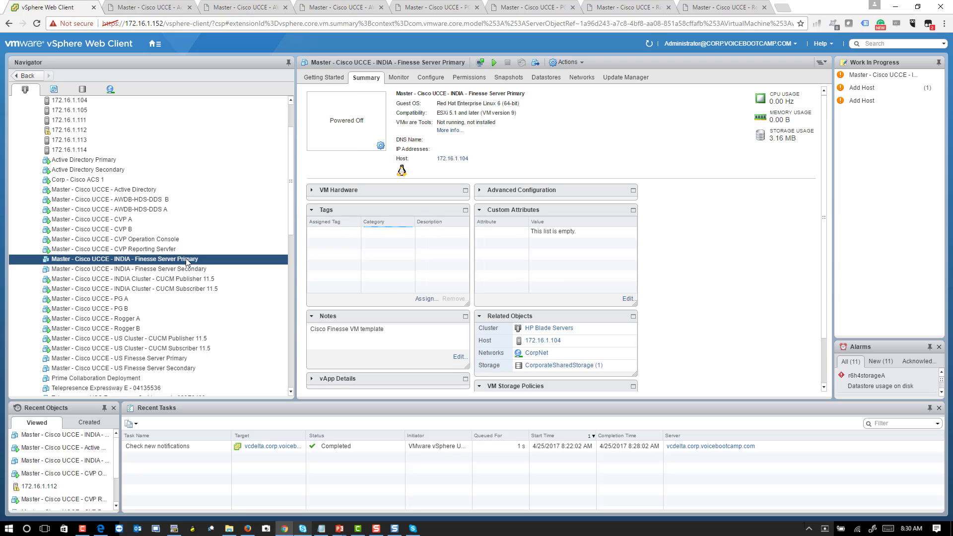
pyautogui.rightClick(187, 260)
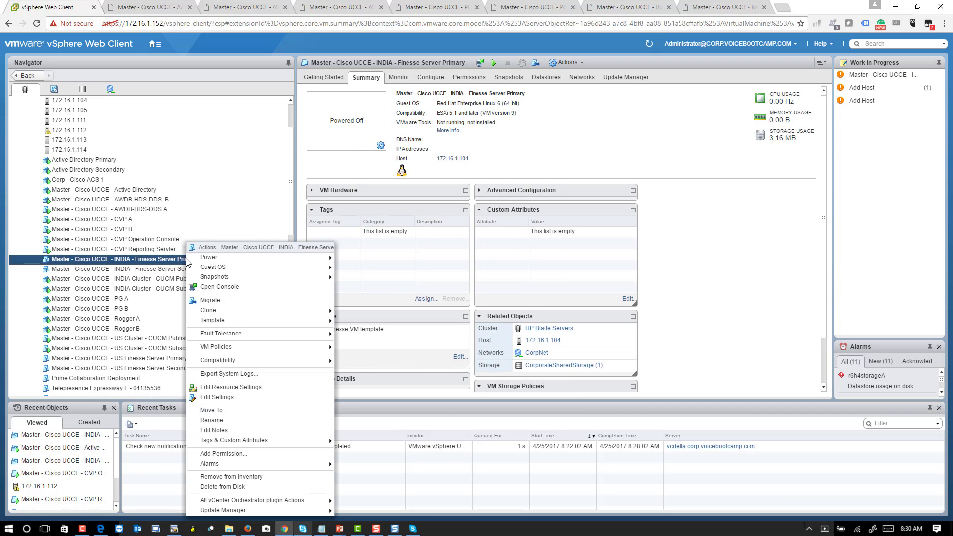
pyautogui.click(224, 402)
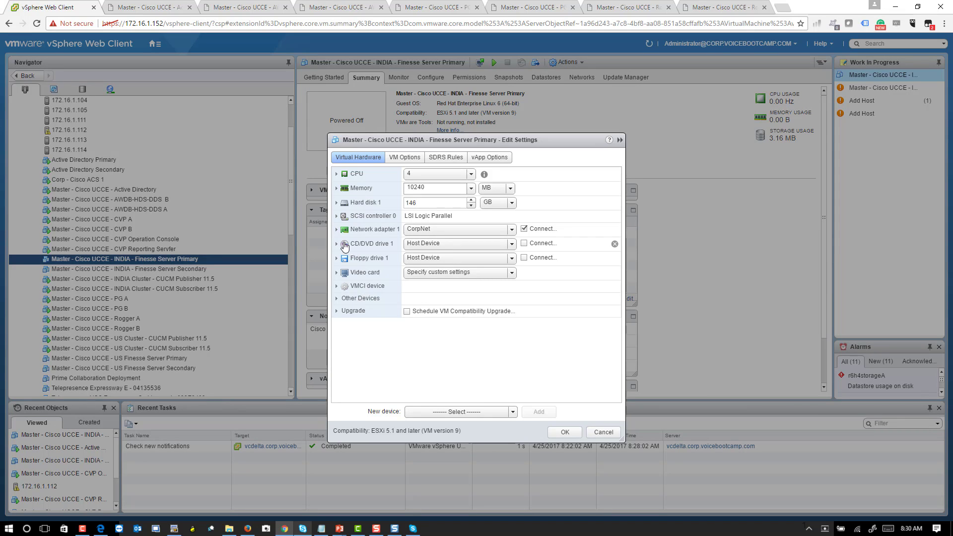
pyautogui.click(337, 245)
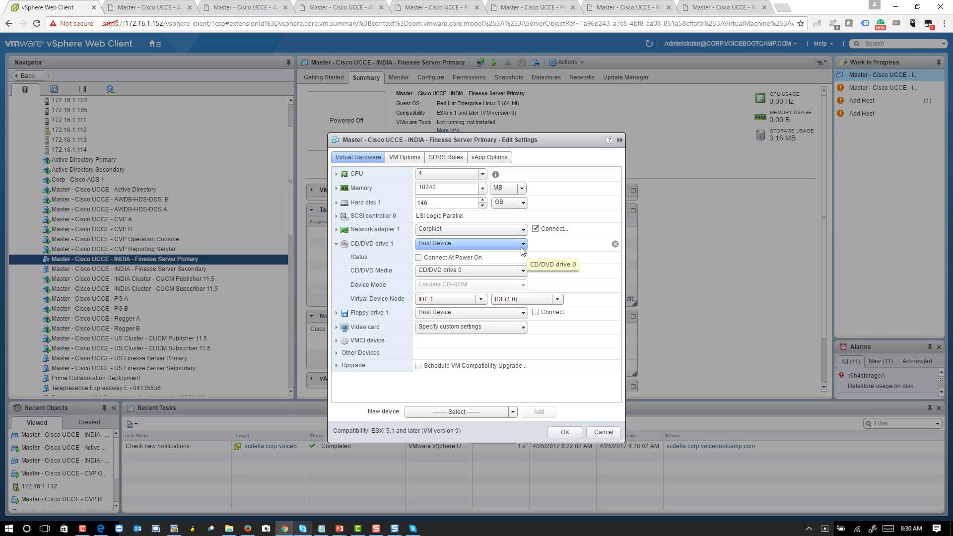
pyautogui.click(523, 245)
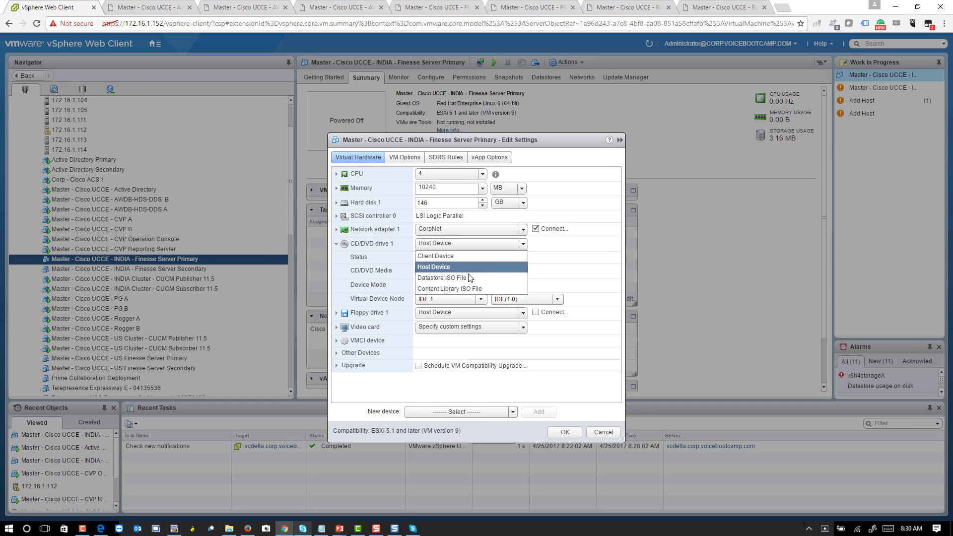
pyautogui.click(442, 279)
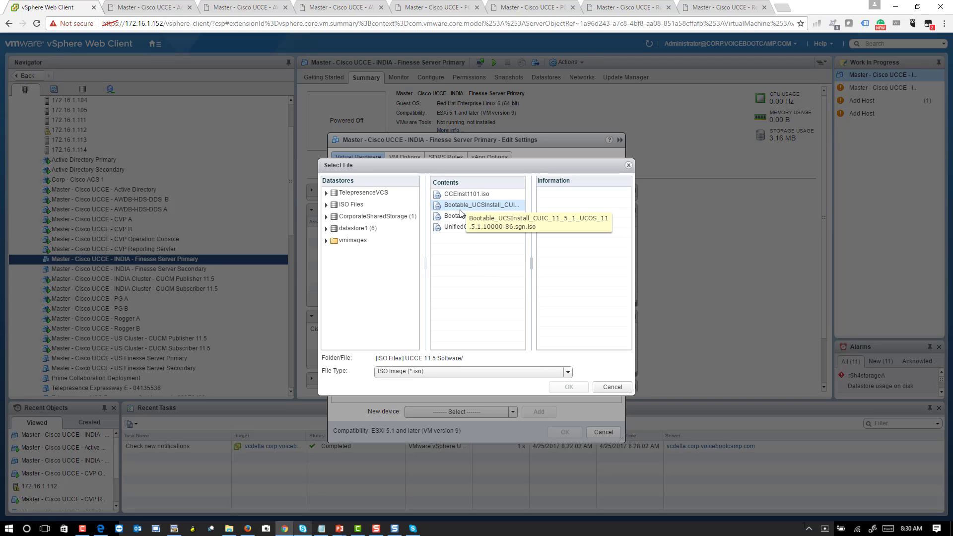
pyautogui.click(480, 216)
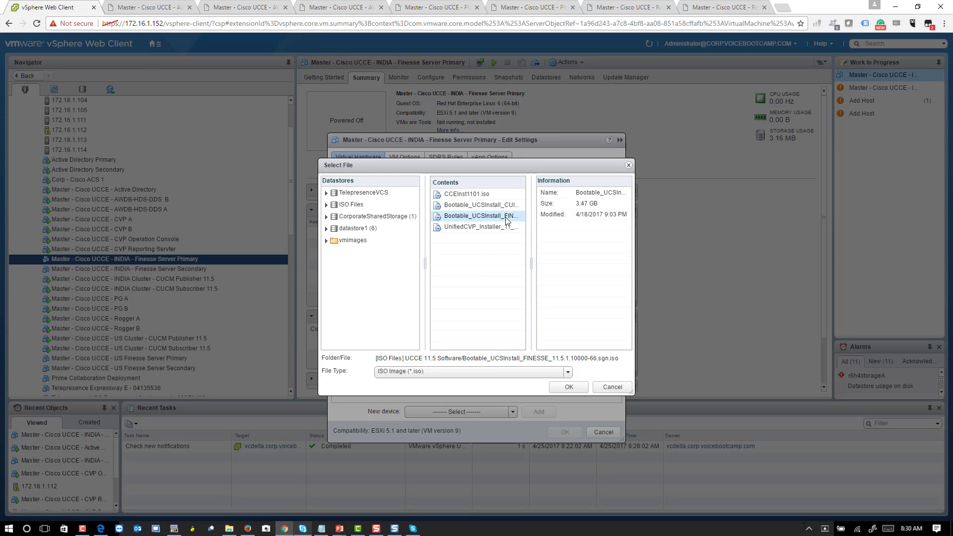
pyautogui.click(569, 388)
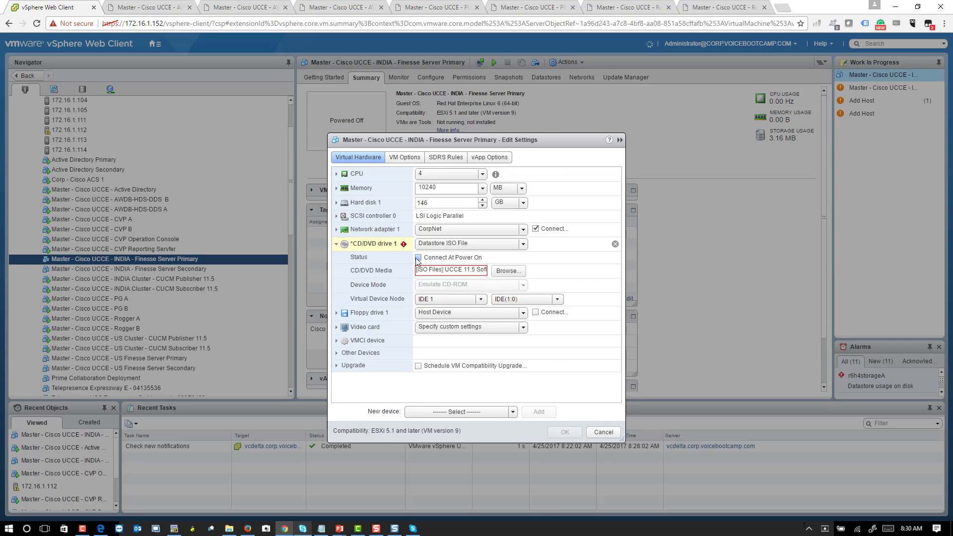
# - Change Finesse Server Primary memory from 10240 to 4096 MB, zero both memory and CPU reservations, and save
pyautogui.doubleClick(457, 188)
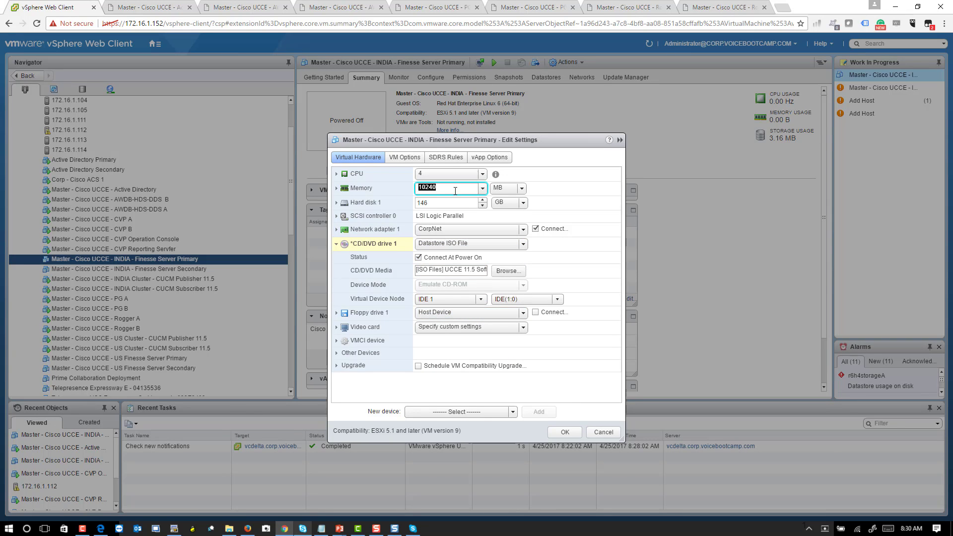
pyautogui.click(485, 191)
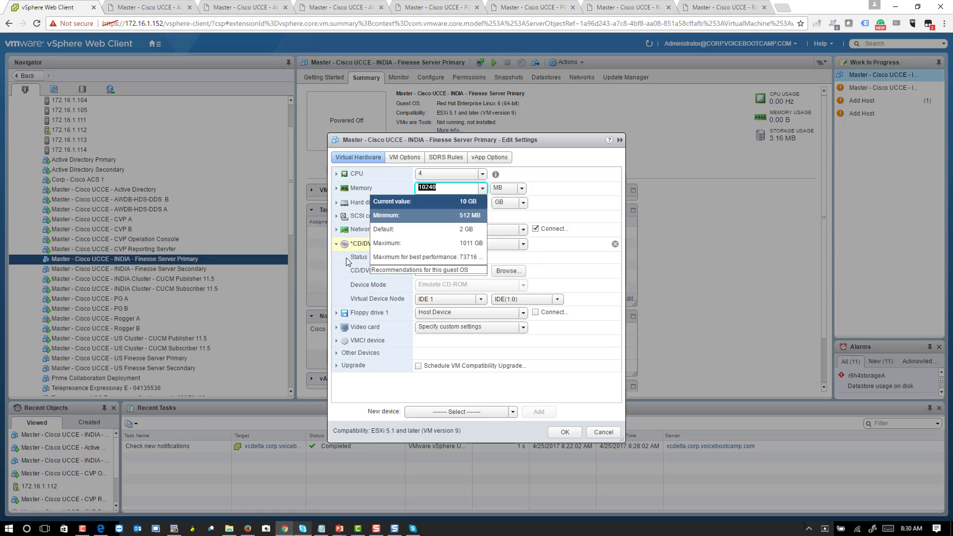
pyautogui.write('4096')
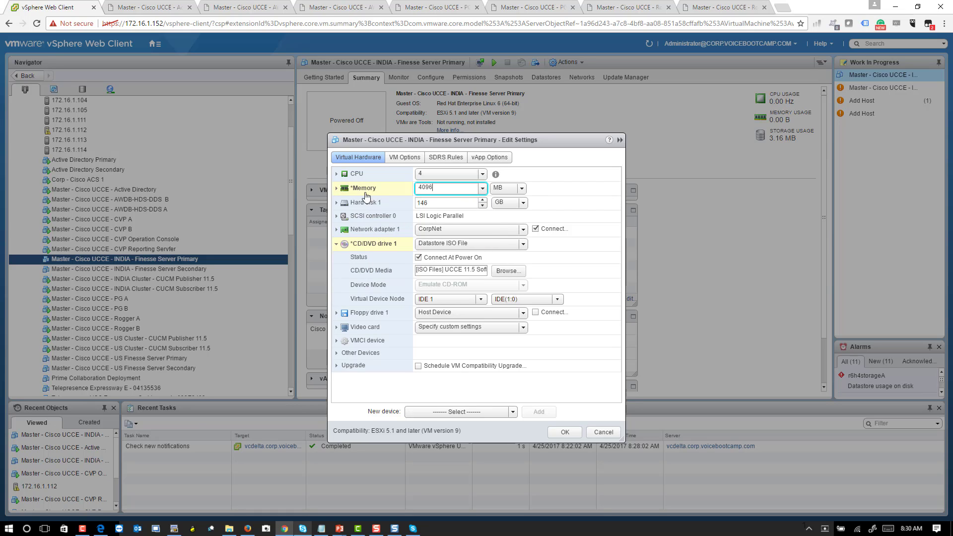
pyautogui.click(337, 188)
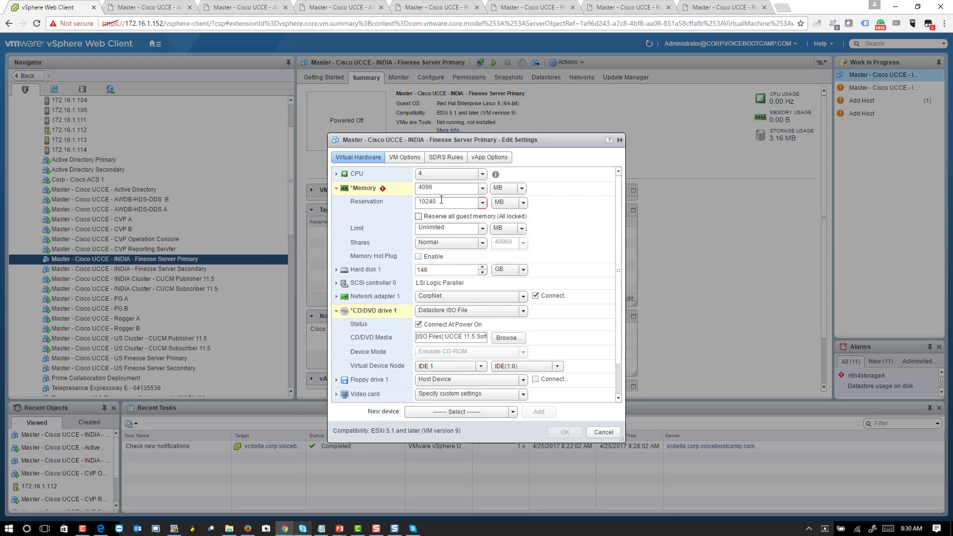
pyautogui.doubleClick(441, 199)
pyautogui.write('0')
pyautogui.click(336, 174)
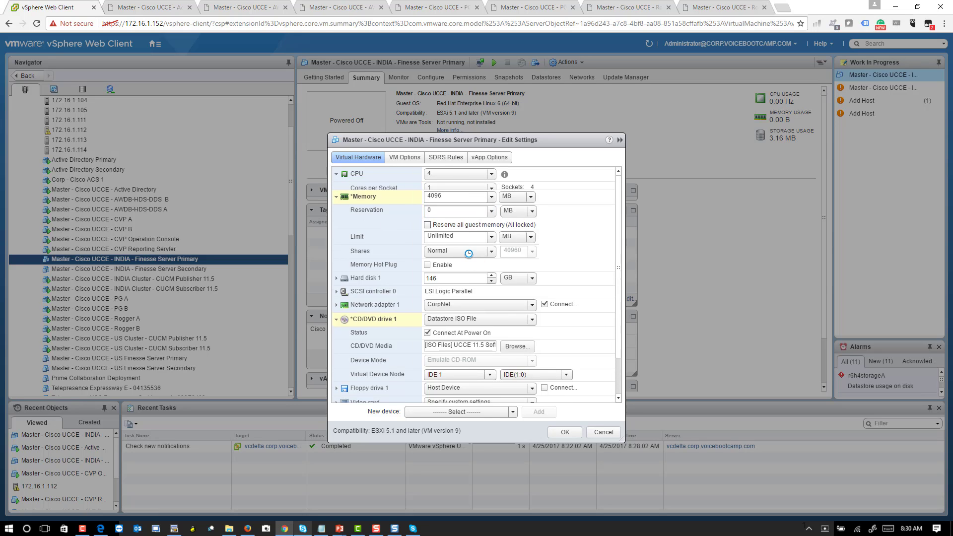
pyautogui.doubleClick(451, 214)
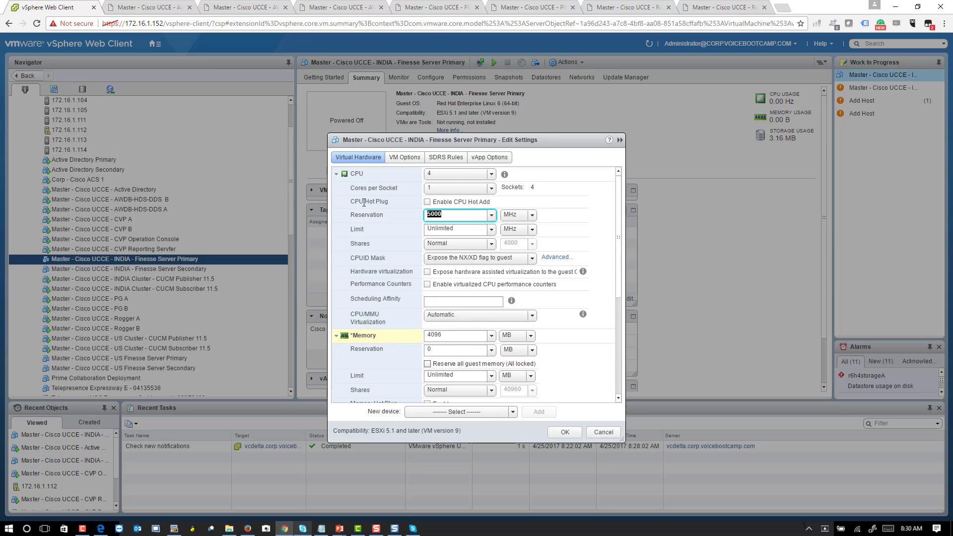
pyautogui.write('0')
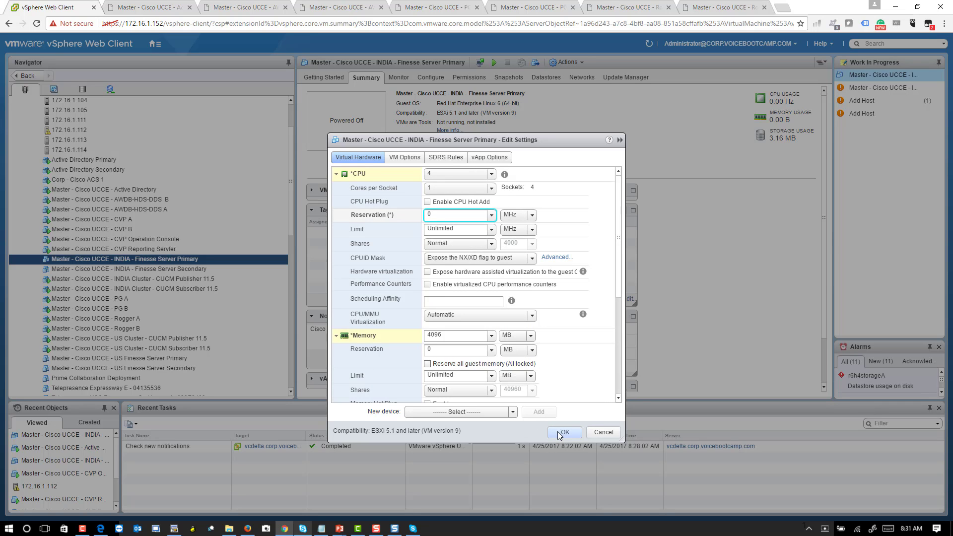
pyautogui.click(560, 432)
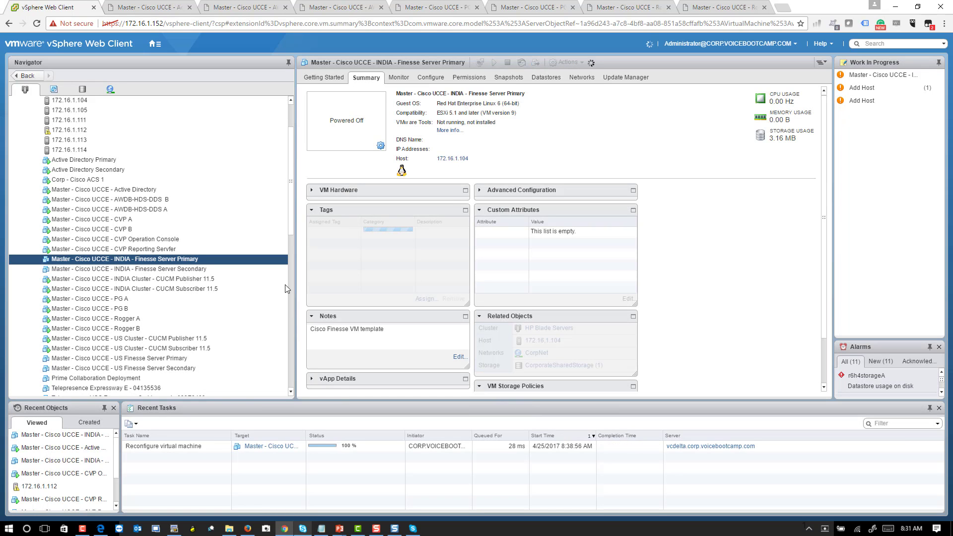
# - Power on the Finesse Server Primary VM, then select Finesse Server Secondary in the Navigator
pyautogui.rightClick(211, 260)
pyautogui.moveTo(244, 257)
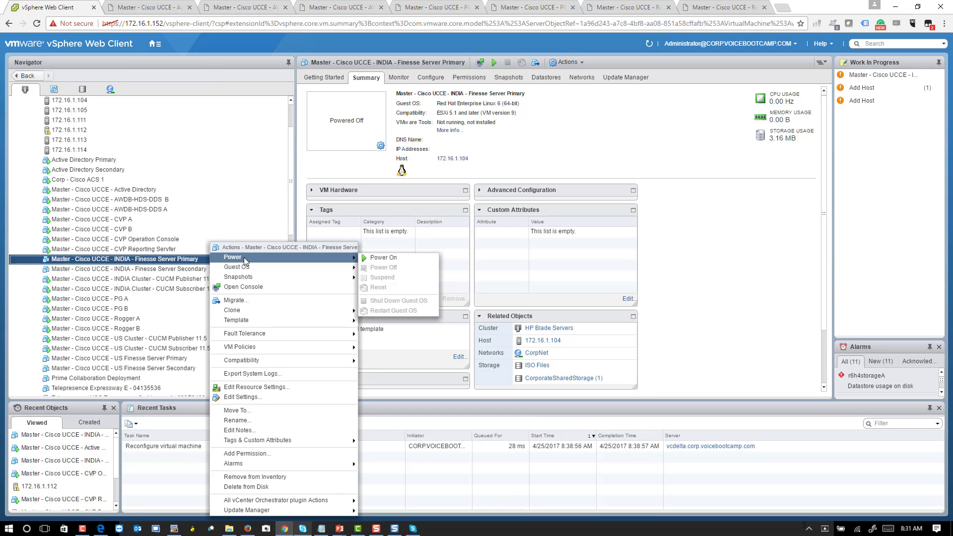
pyautogui.click(381, 257)
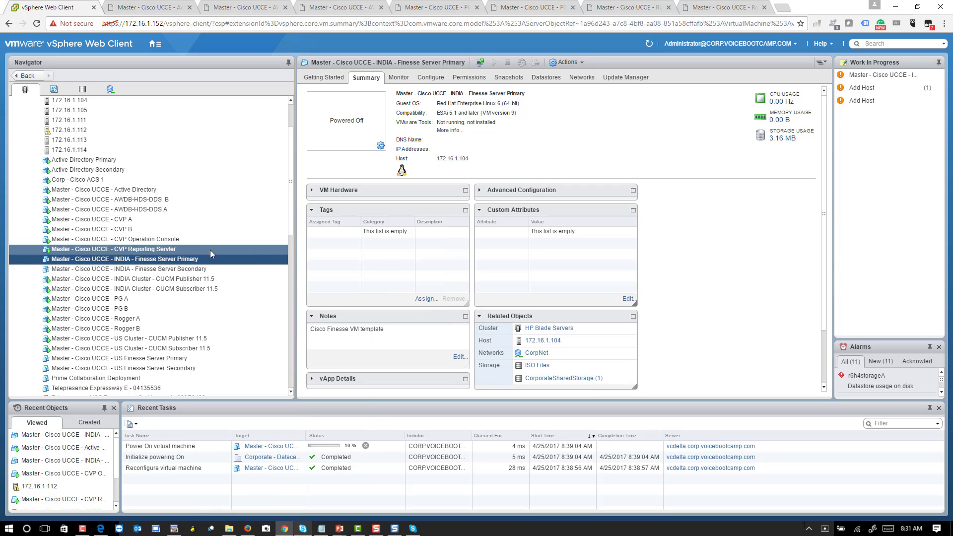
pyautogui.click(199, 270)
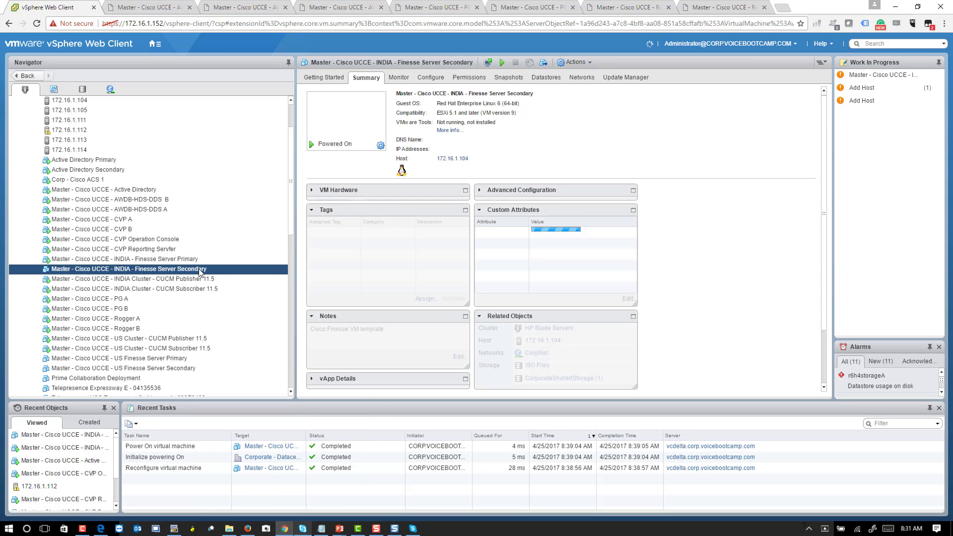
# - In the Secondary VM's settings, set memory to 4096 MB with memory and CPU reservations 0
pyautogui.rightClick(199, 271)
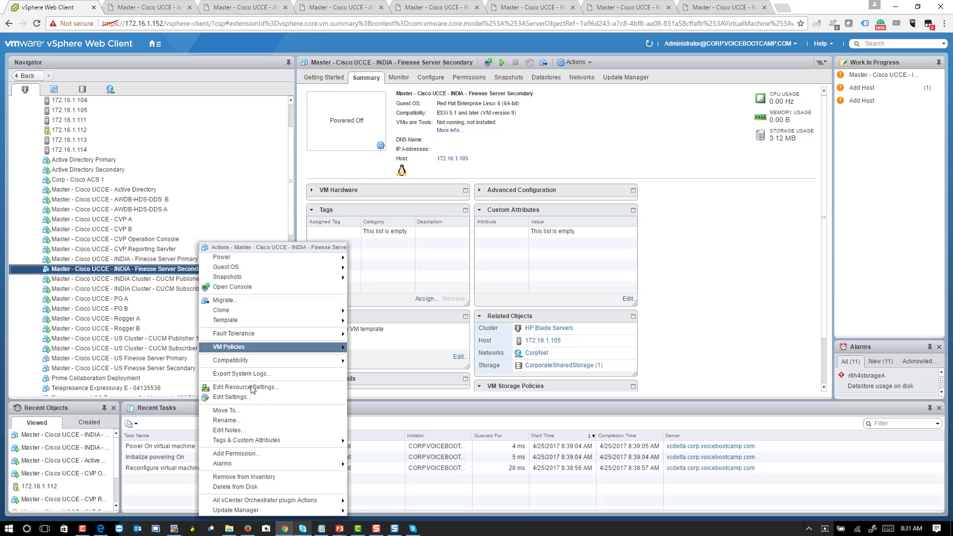
pyautogui.click(233, 397)
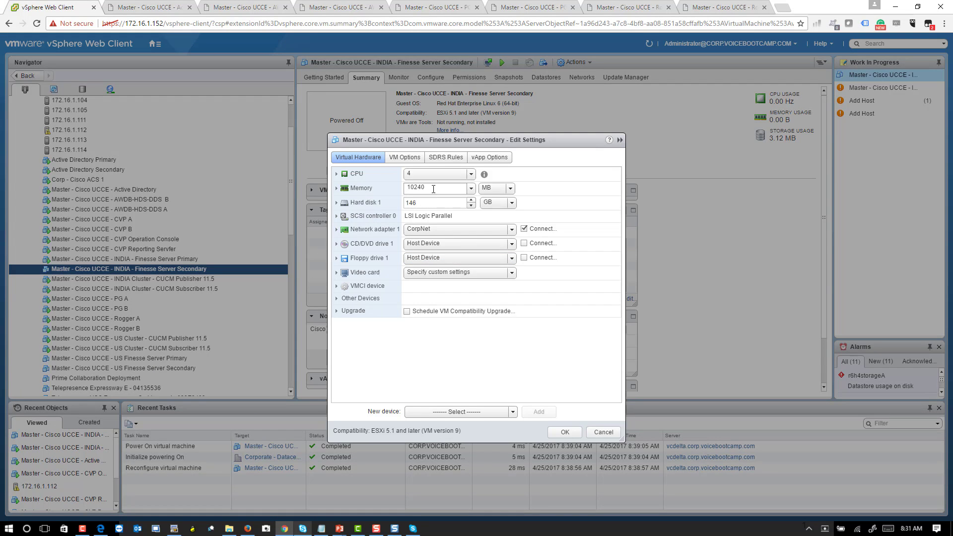
pyautogui.click(386, 188)
pyautogui.write('4096')
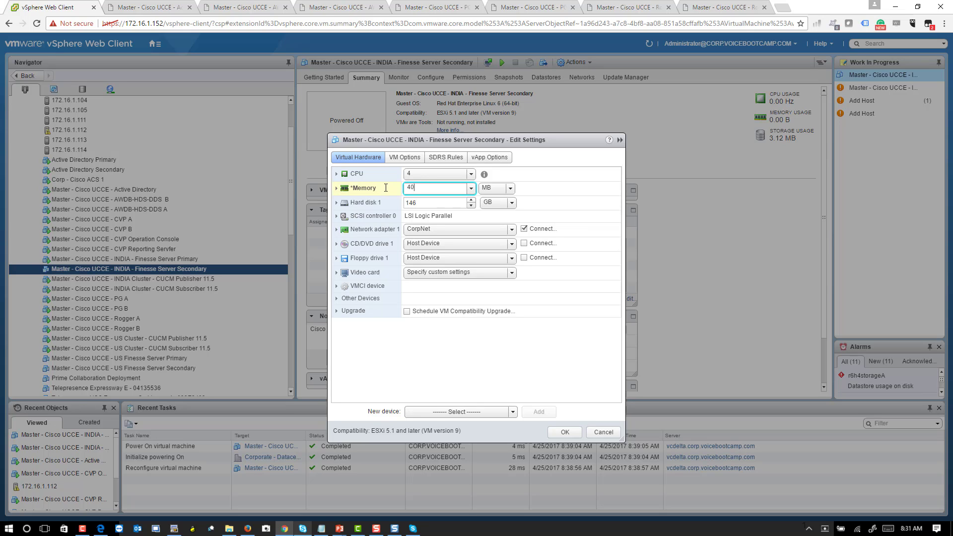
pyautogui.click(336, 189)
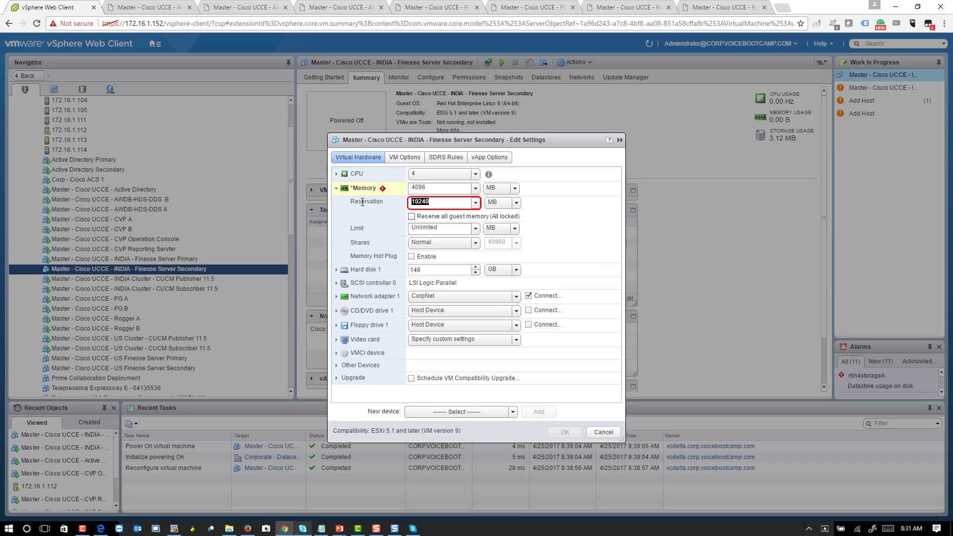
pyautogui.write('0')
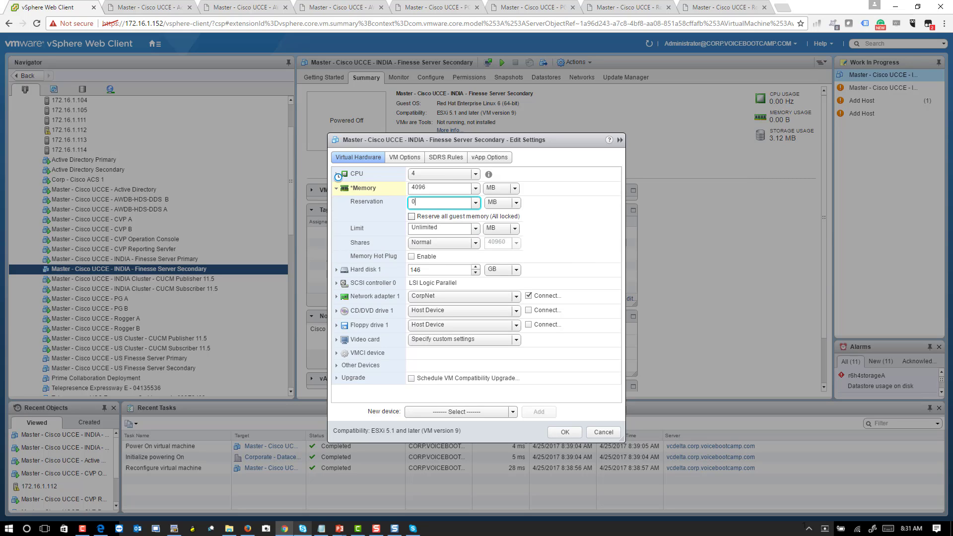
pyautogui.click(338, 174)
pyautogui.doubleClick(435, 215)
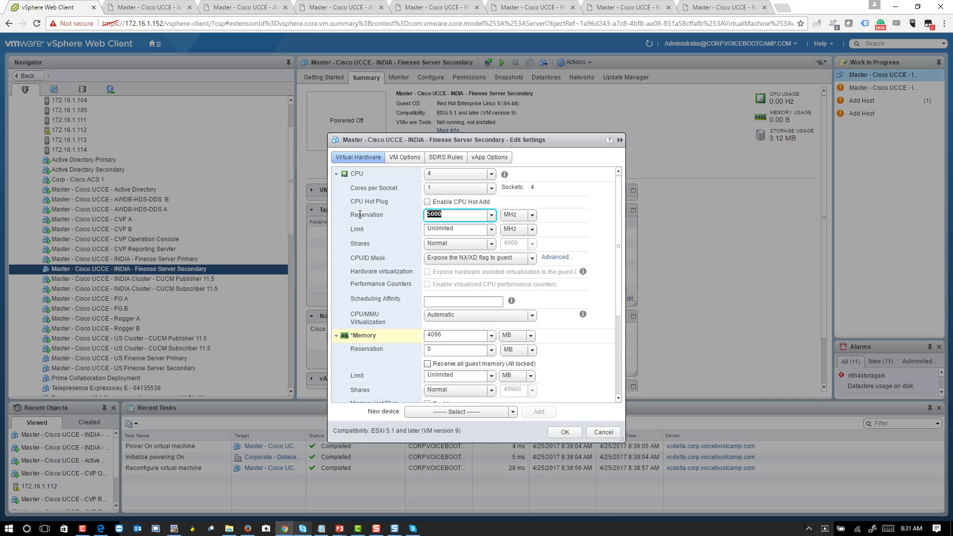
pyautogui.write('0')
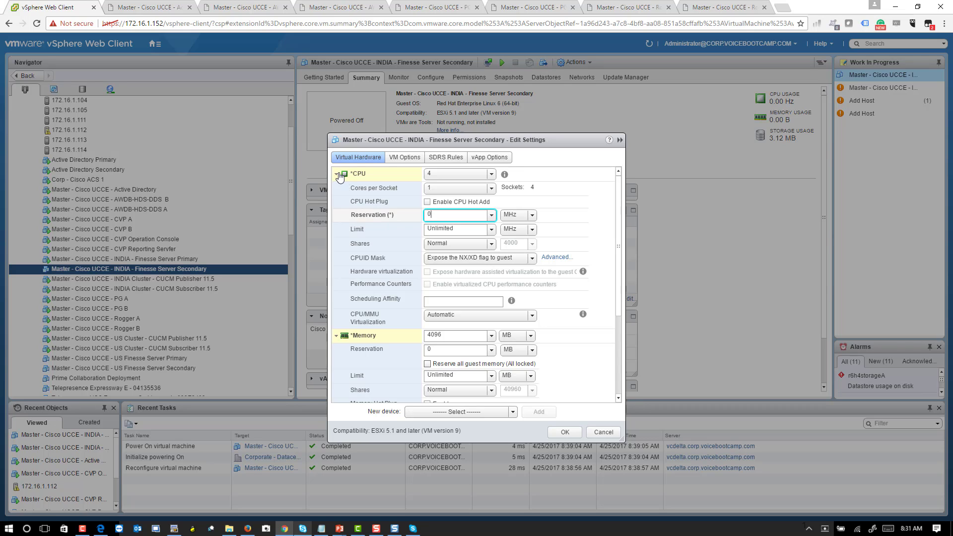
pyautogui.click(338, 175)
pyautogui.click(339, 194)
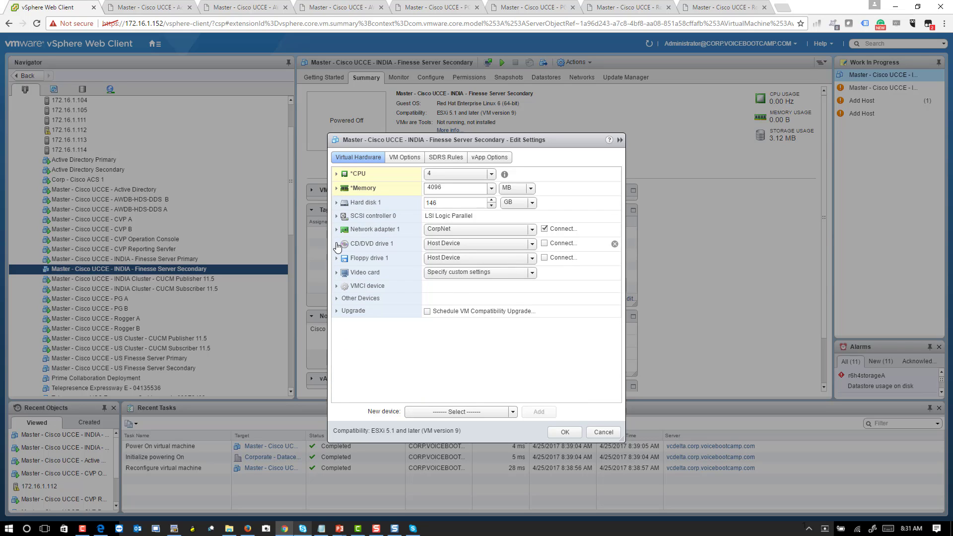
# - Mount the bootable Finesse datastore ISO on CD/DVD drive, connected at power on, and save
pyautogui.click(336, 244)
pyautogui.click(472, 246)
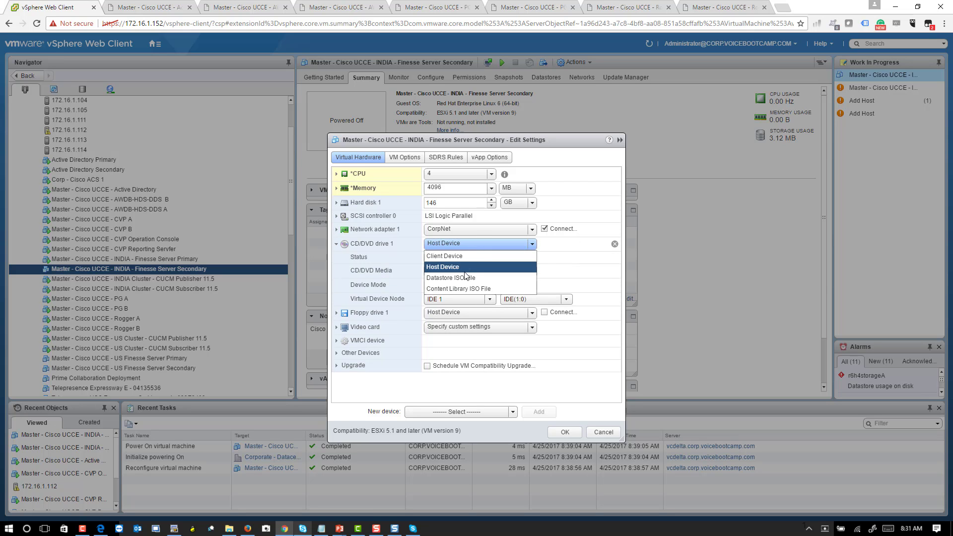
pyautogui.click(432, 258)
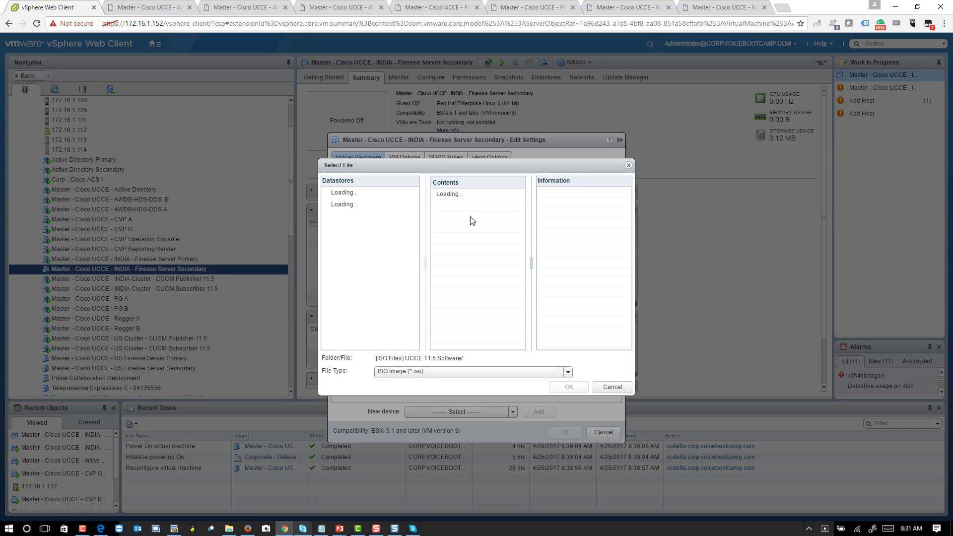
pyautogui.click(489, 217)
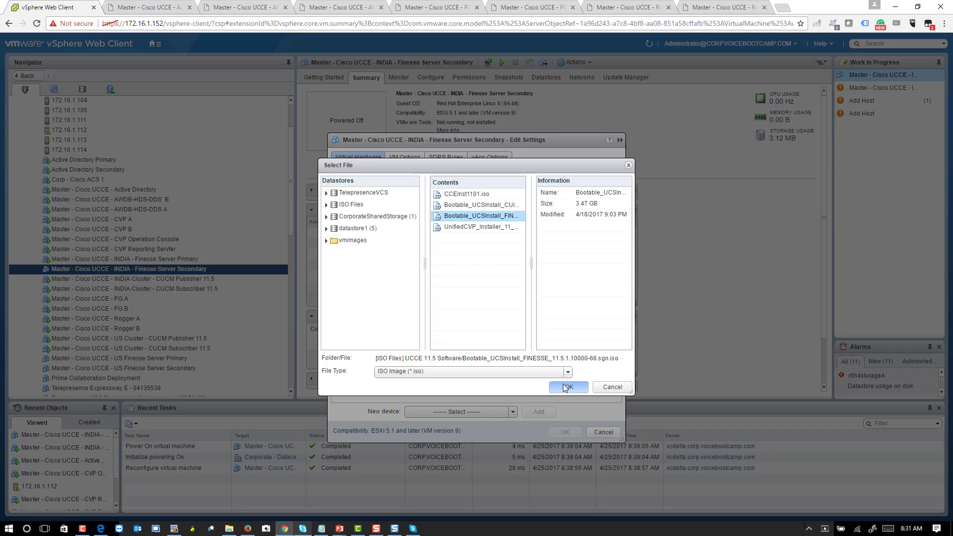
pyautogui.click(569, 387)
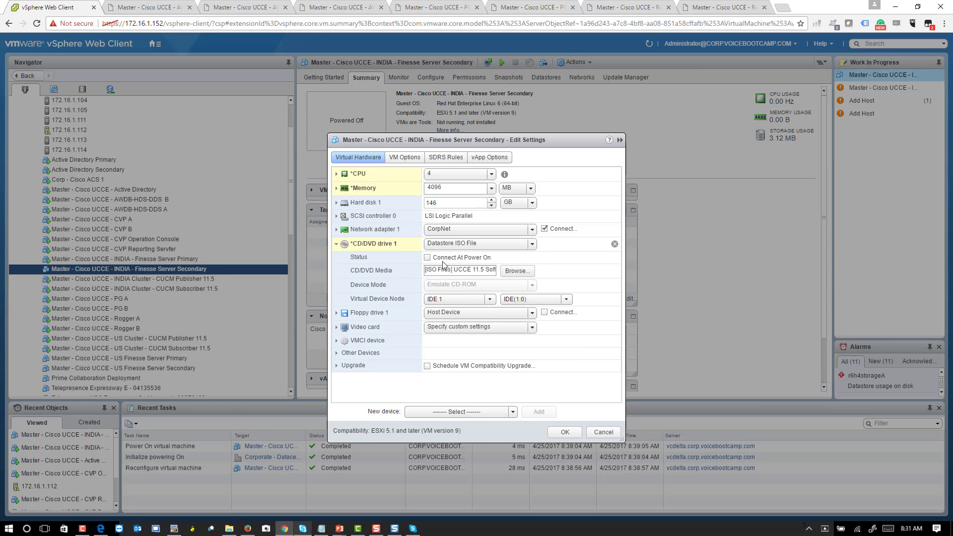
pyautogui.click(427, 257)
pyautogui.click(565, 433)
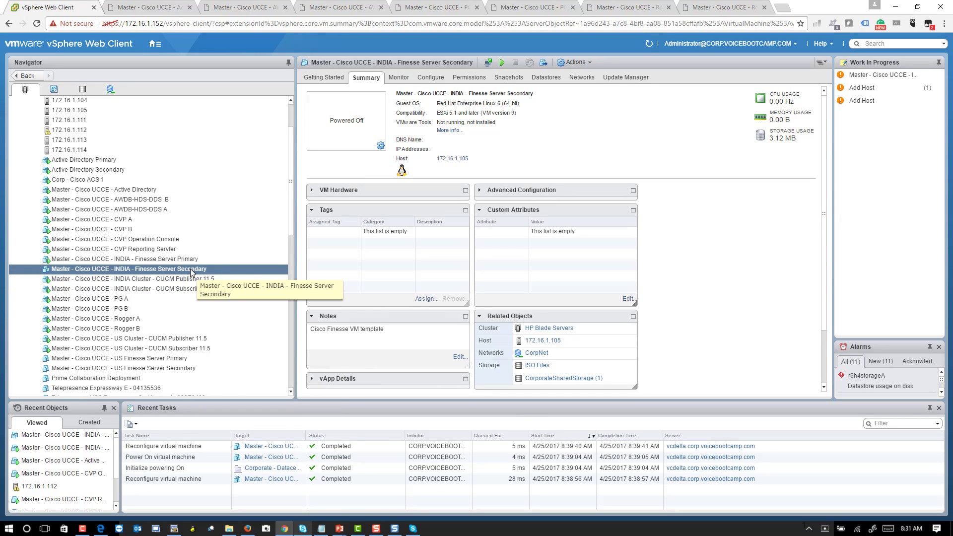
# - Power on the Finesse Server Secondary VM, then show the US Finesse Server Primary summary
pyautogui.rightClick(190, 271)
pyautogui.moveTo(218, 258)
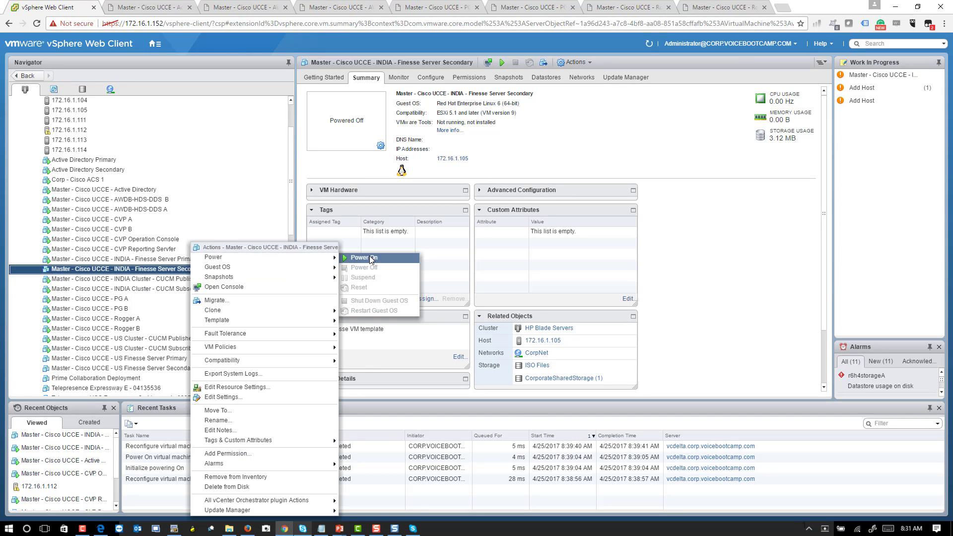
pyautogui.click(371, 258)
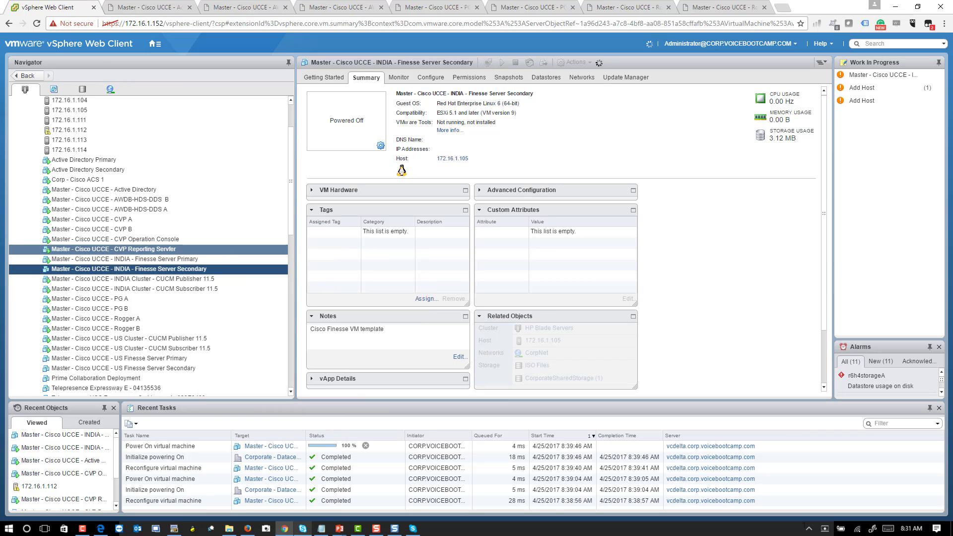
pyautogui.scroll(-3, 186, 239)
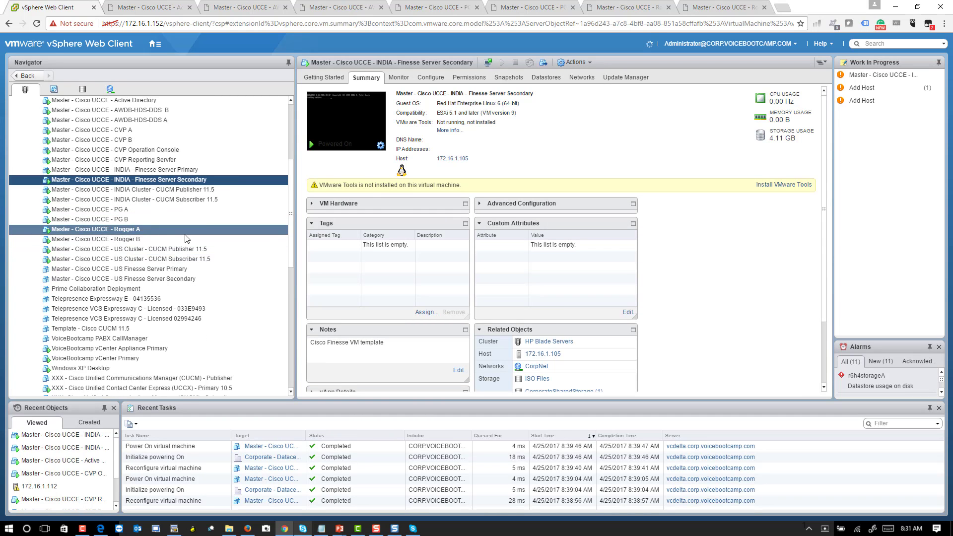
pyautogui.click(189, 270)
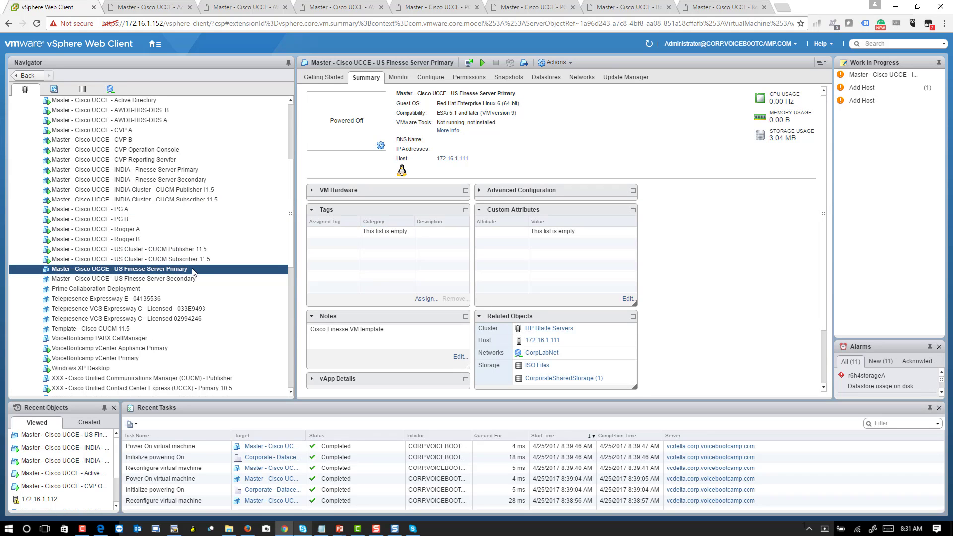
# - In US Finesse Server Primary's settings, change memory from 2048 to 4096 MB
pyautogui.rightClick(193, 272)
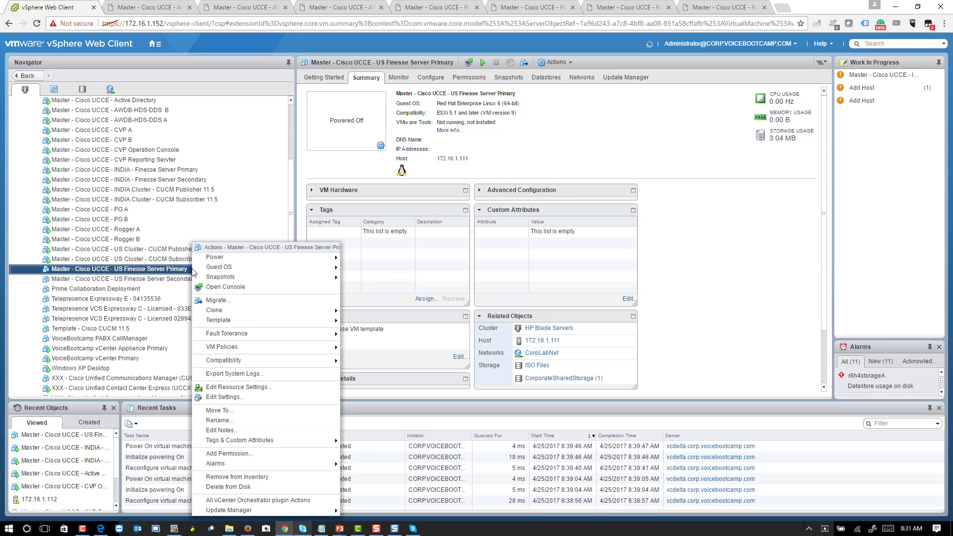
pyautogui.click(236, 399)
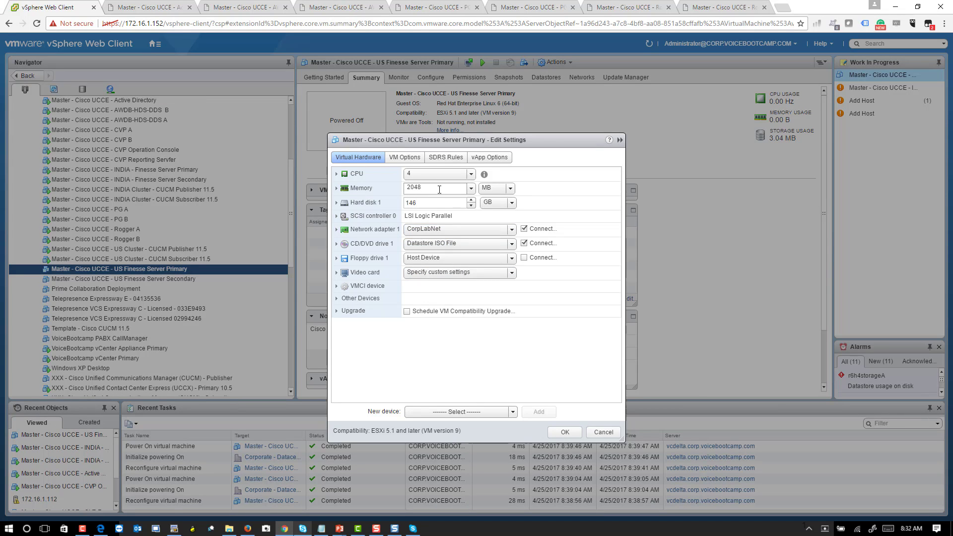
pyautogui.doubleClick(439, 190)
pyautogui.write('4096')
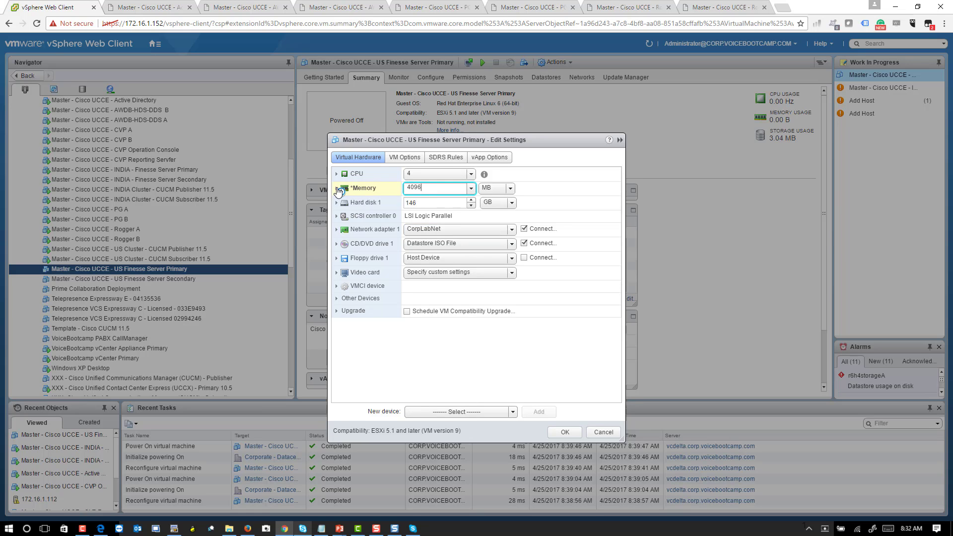
pyautogui.click(337, 189)
pyautogui.click(337, 188)
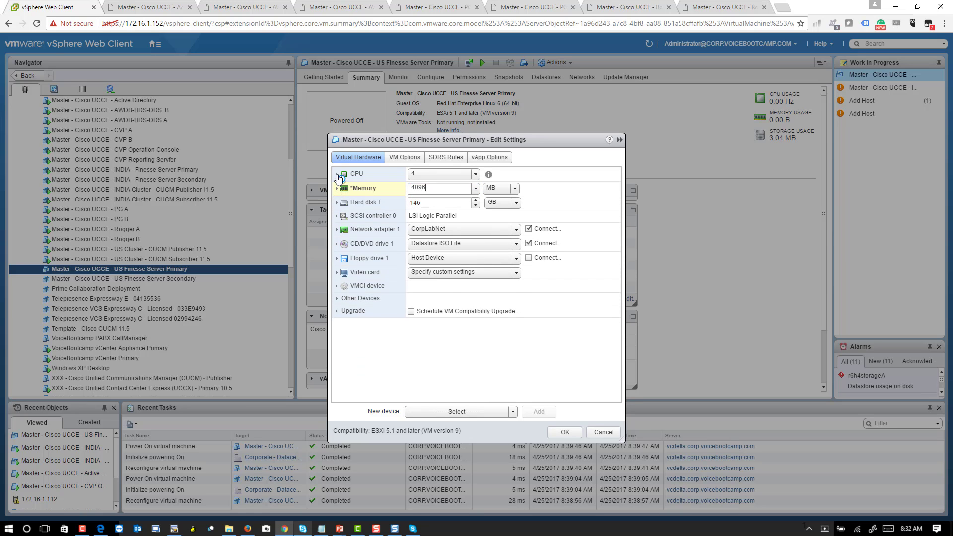
pyautogui.click(337, 175)
pyautogui.click(337, 174)
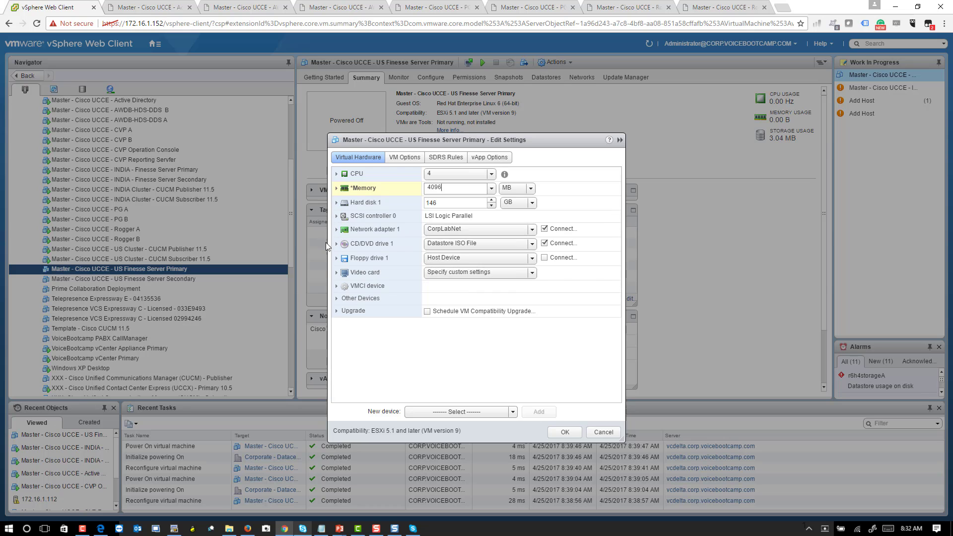
# - Mount the Finesse bootable install ISO in the CD/DVD drive and apply the settings
pyautogui.click(337, 243)
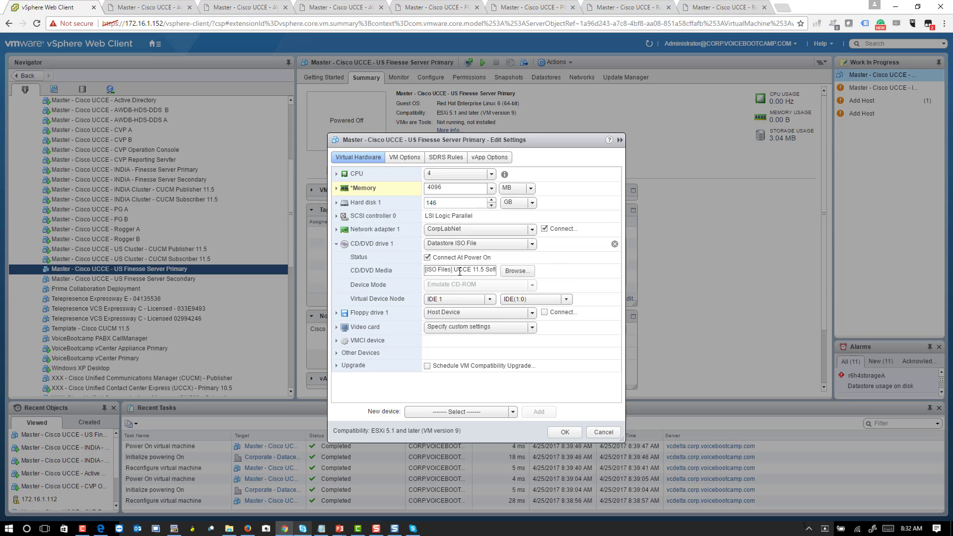
pyautogui.click(460, 272)
pyautogui.click(516, 271)
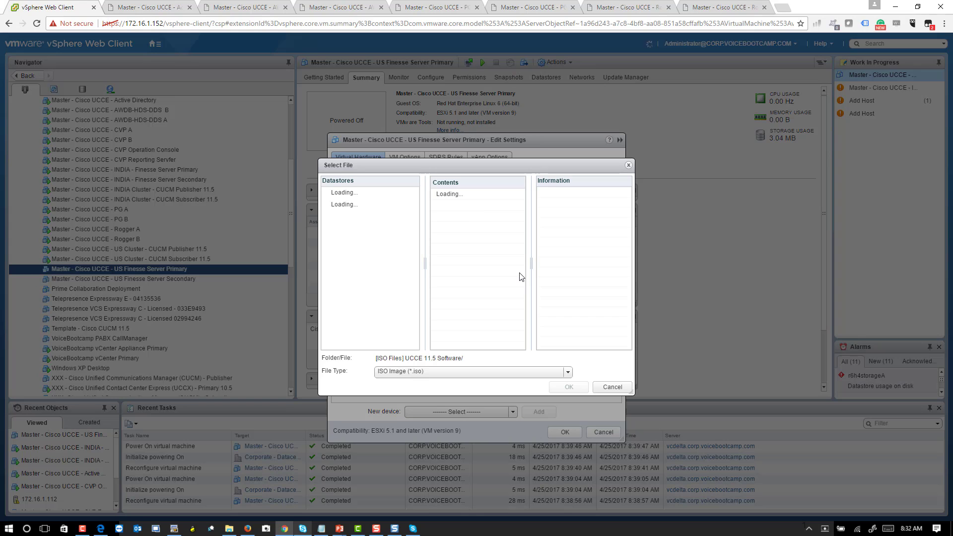
pyautogui.click(485, 216)
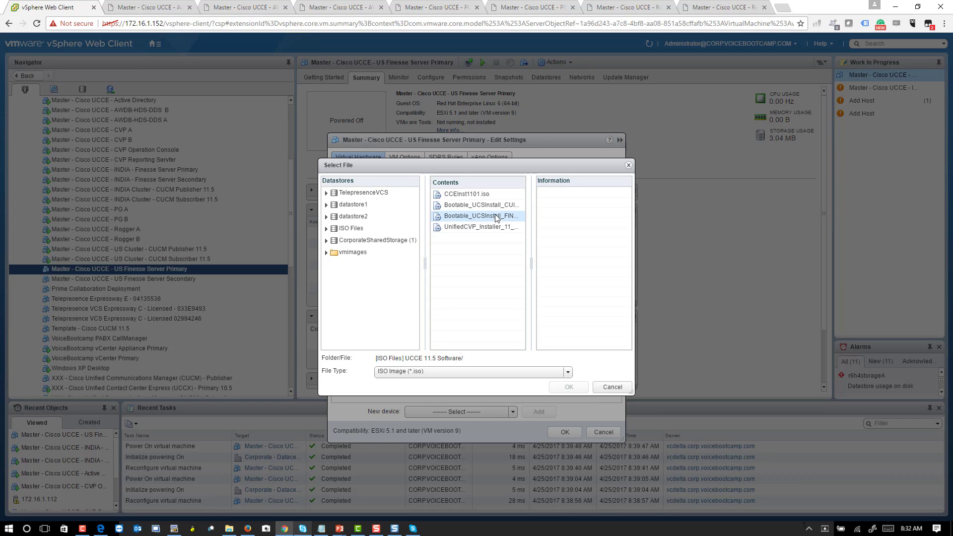
pyautogui.click(580, 389)
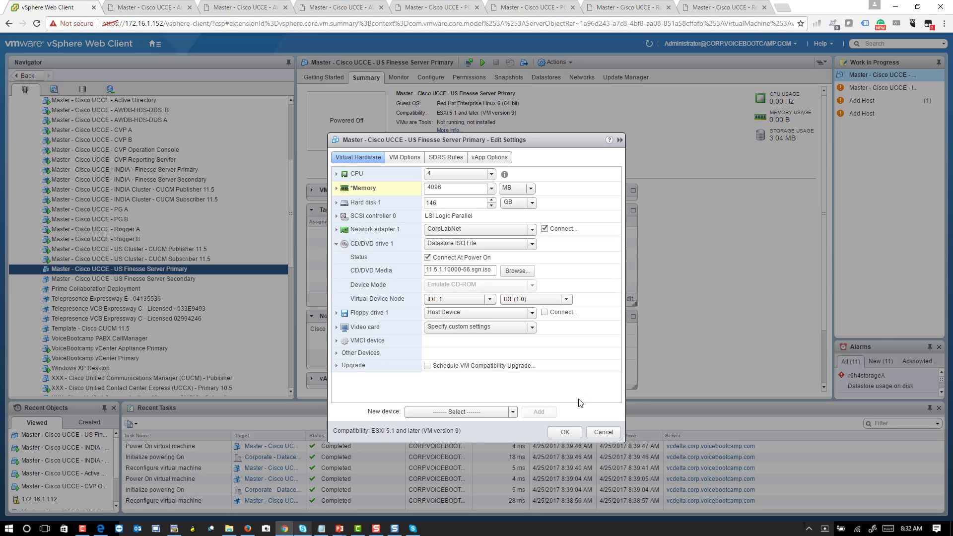
pyautogui.click(565, 433)
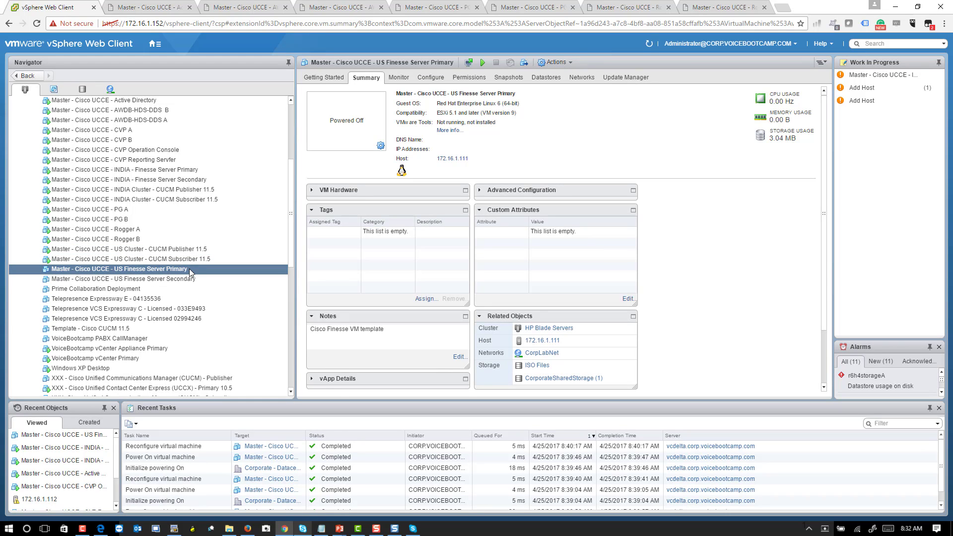
# - Power on the US Finesse Server Primary VM
pyautogui.rightClick(189, 269)
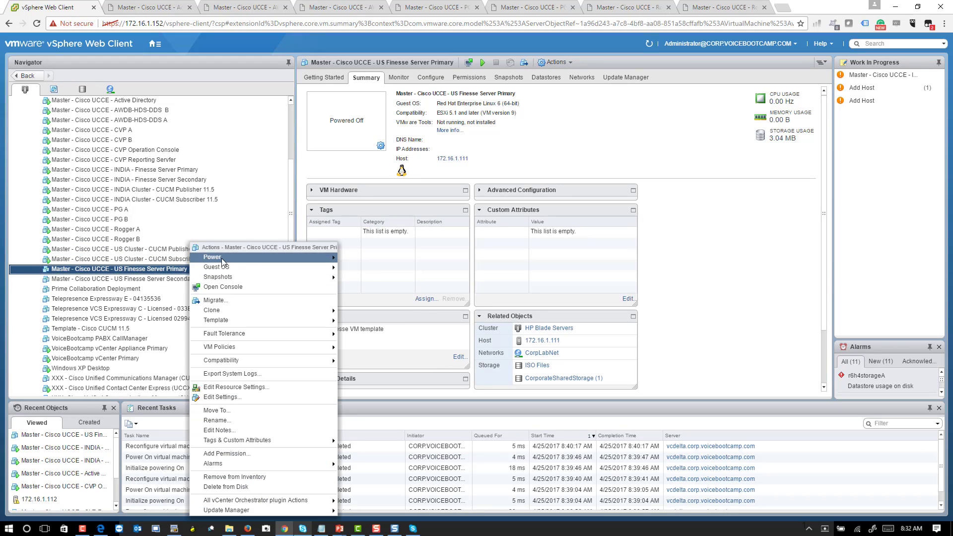
pyautogui.click(394, 264)
pyautogui.click(156, 280)
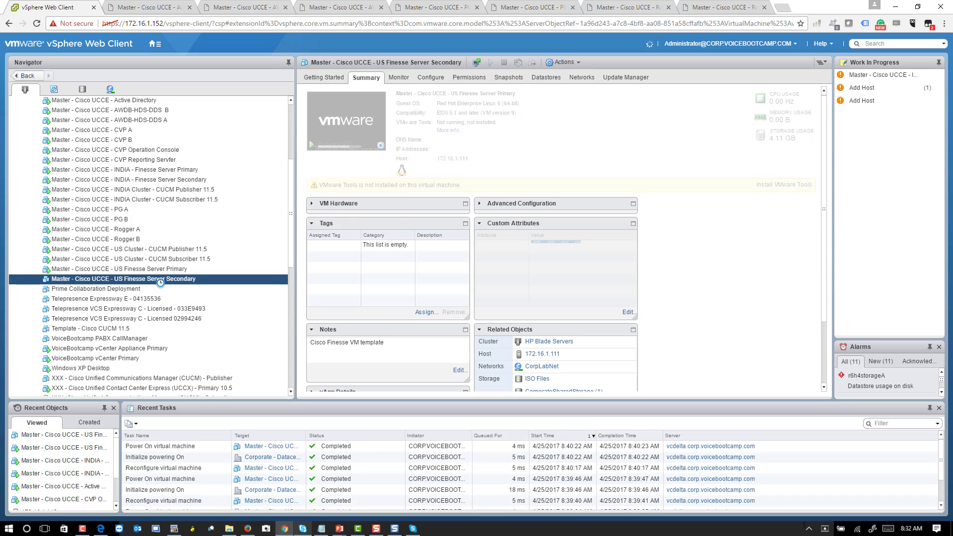
# - Change US Finesse Server Secondary's memory from 2048 to 4096 MB
pyautogui.rightClick(156, 279)
pyautogui.click(208, 193)
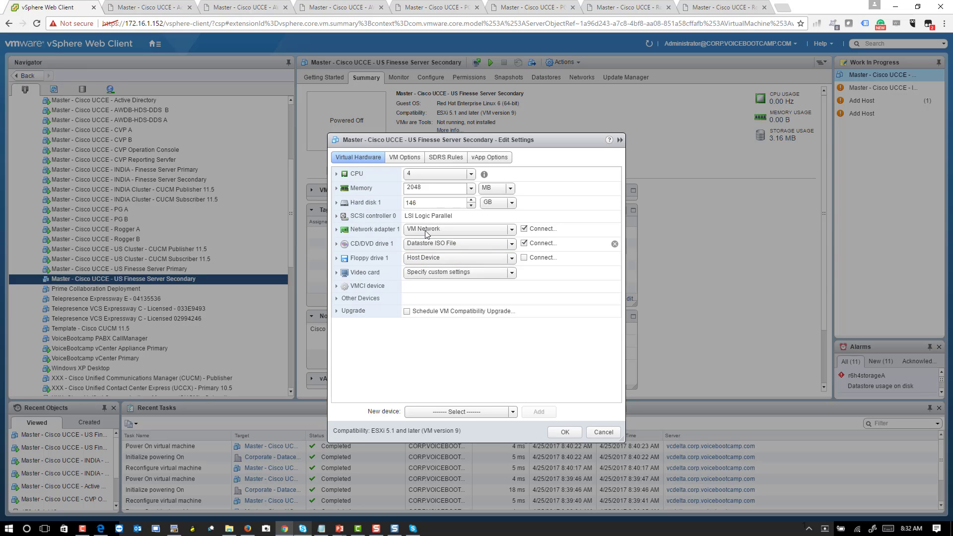
pyautogui.doubleClick(436, 188)
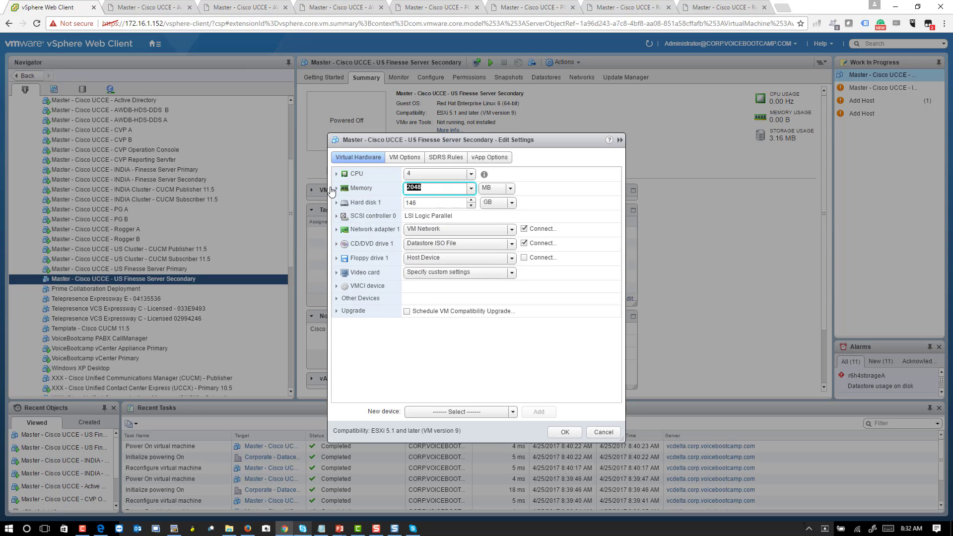
pyautogui.write('4096')
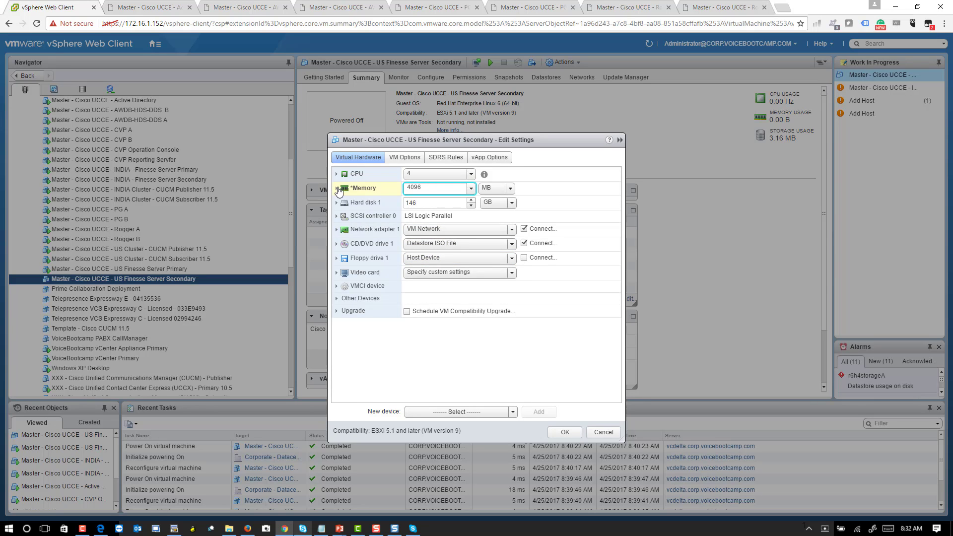
pyautogui.click(337, 189)
pyautogui.click(338, 189)
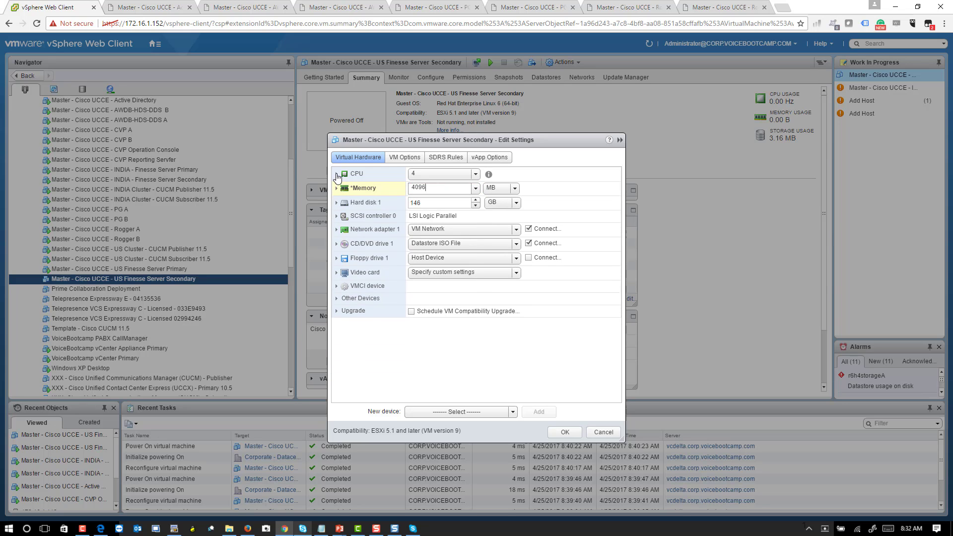
pyautogui.click(337, 174)
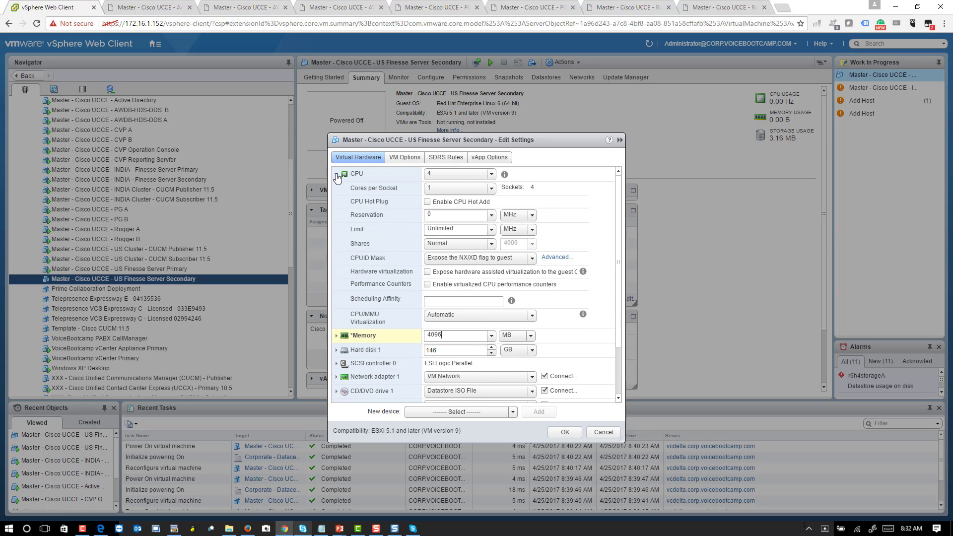
pyautogui.click(337, 174)
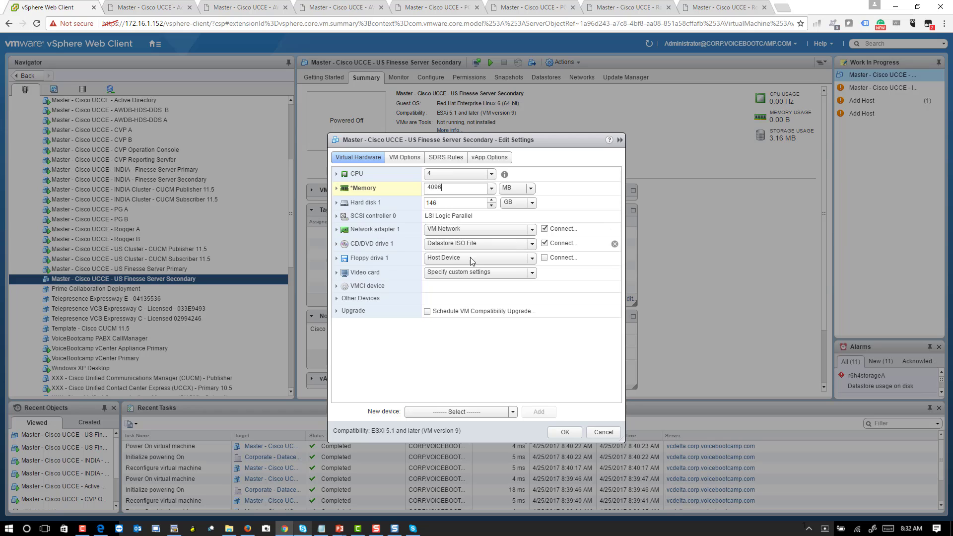
# - Confirm the CD/DVD drive holds the Finesse 11.5.1 datastore ISO and apply the settings
pyautogui.click(448, 246)
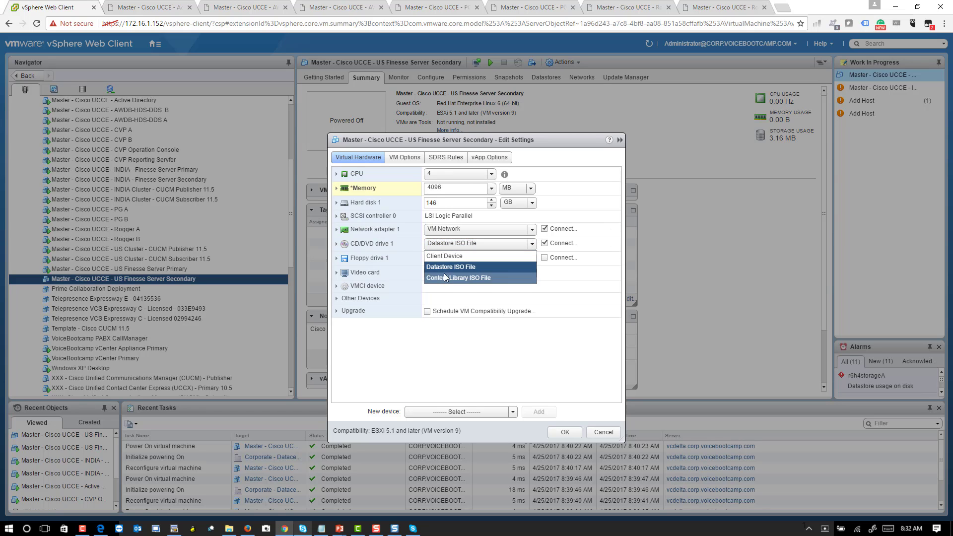
pyautogui.click(337, 243)
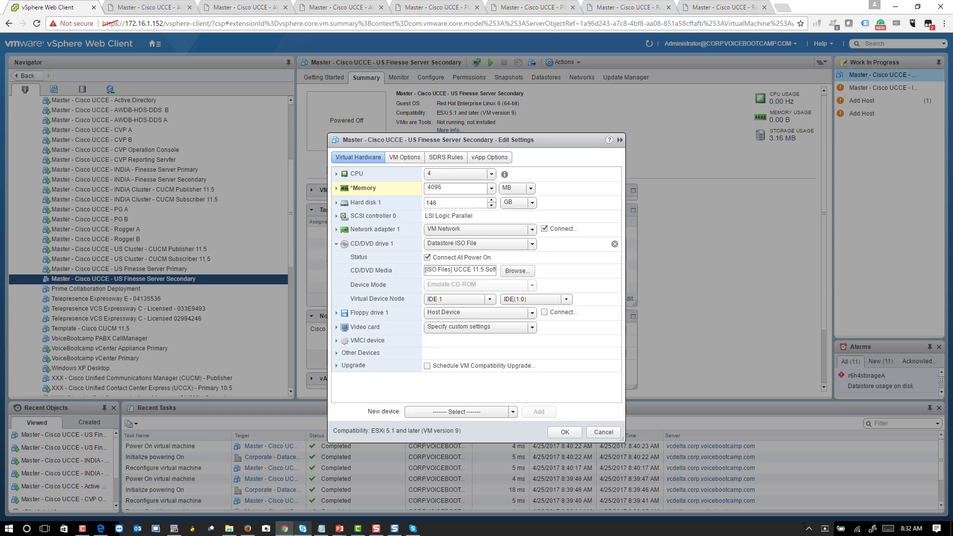
pyautogui.click(457, 270)
pyautogui.moveTo(463, 270); pyautogui.dragTo(401, 262)
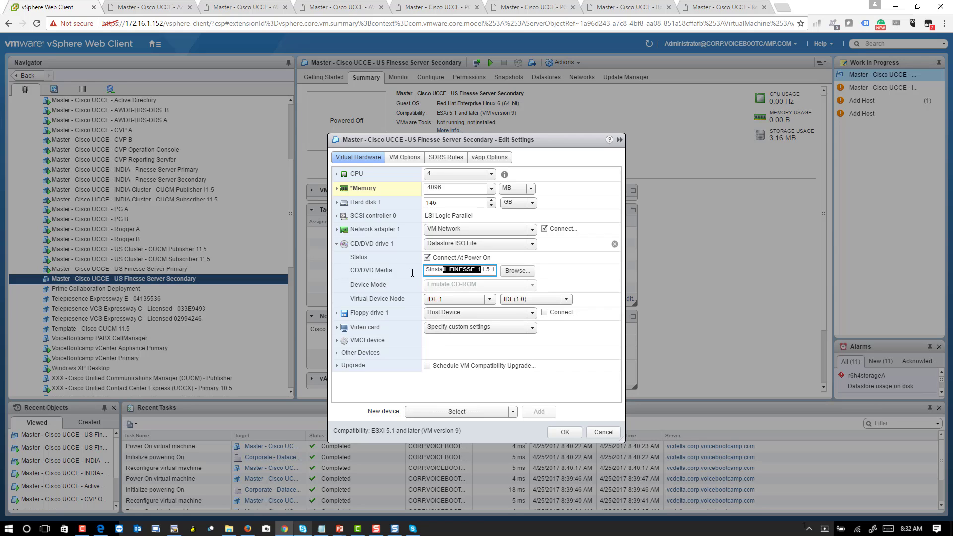
pyautogui.click(570, 436)
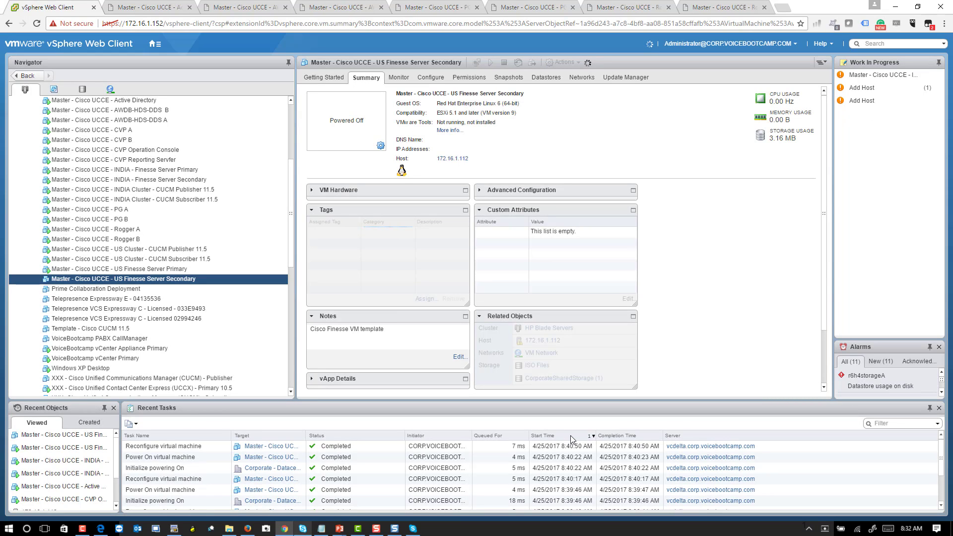
# - Power on US Finesse Server Secondary, then open the INDIA Finesse Server Primary web console
pyautogui.rightClick(187, 281)
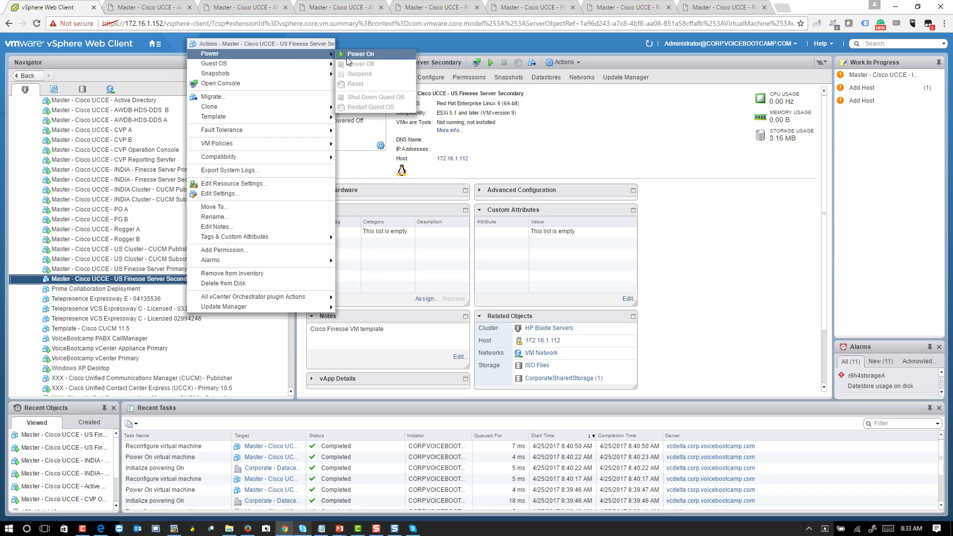
pyautogui.click(355, 55)
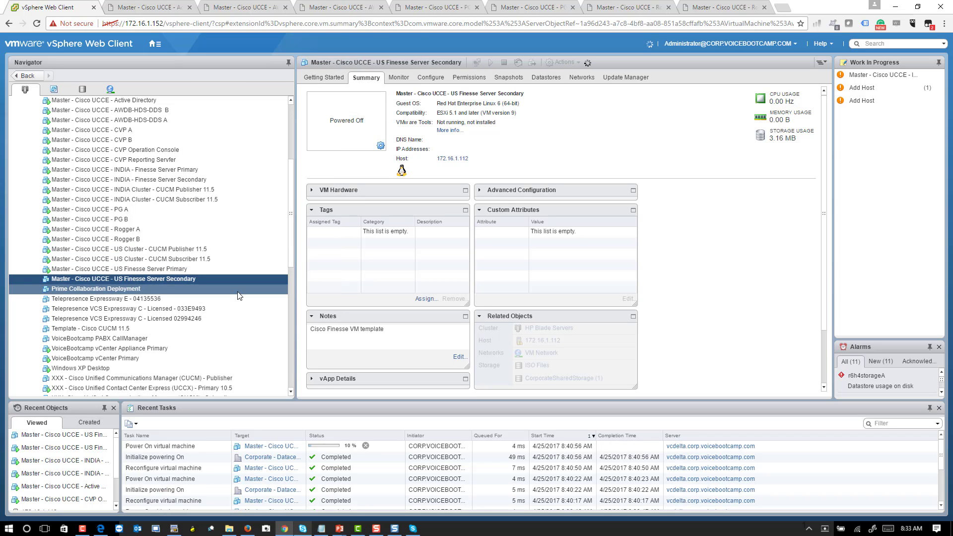
pyautogui.scroll(1, 221, 221)
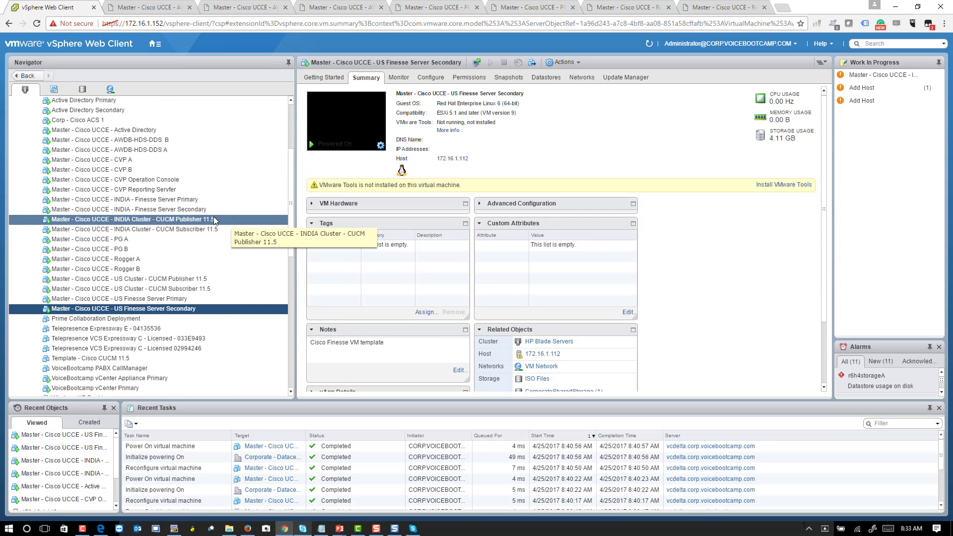
pyautogui.click(206, 200)
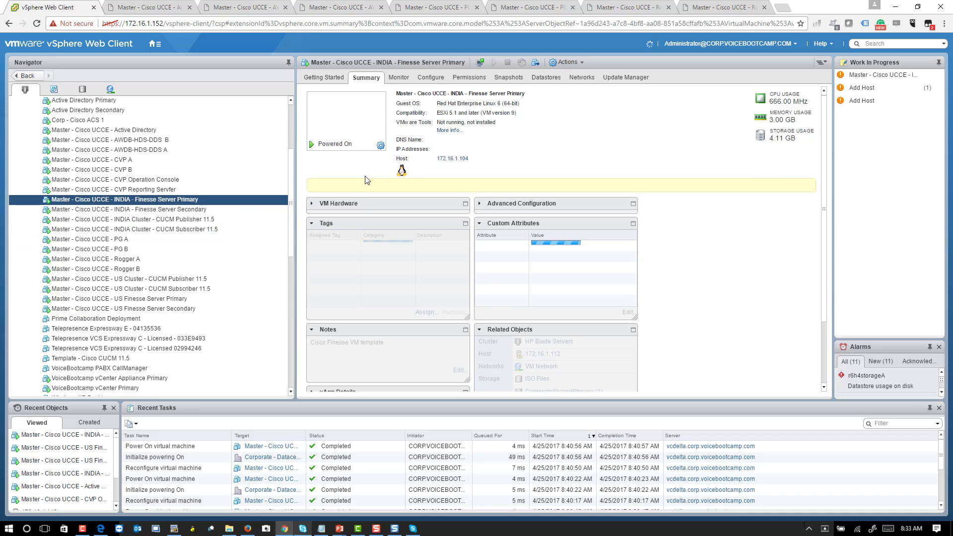
pyautogui.click(365, 176)
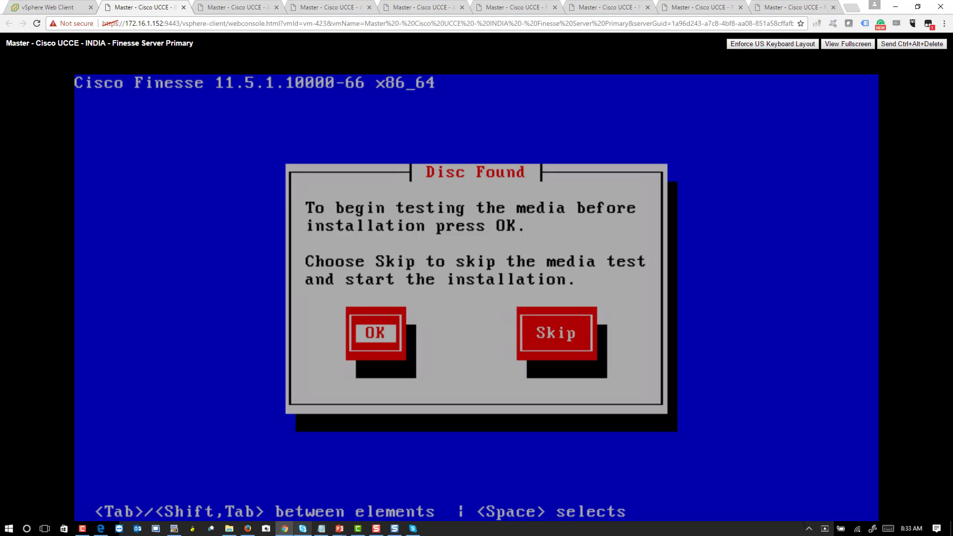
# - Skip the media test in the INDIA Finesse Server Primary console
pyautogui.press('Tab')
pyautogui.press('space')
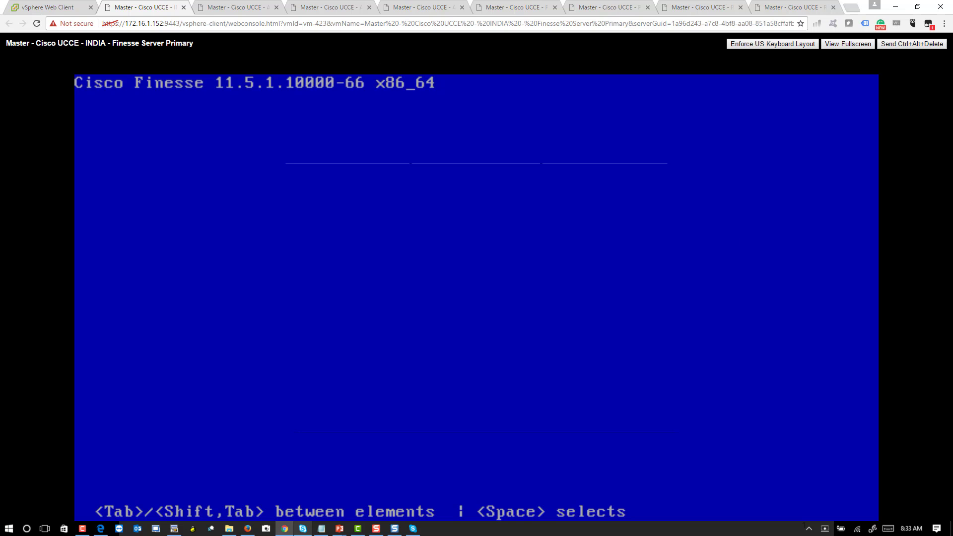
pyautogui.click(50, 7)
# - Open the INDIA Finesse Server Secondary console, skip its media test, and check both installers
pyautogui.click(211, 211)
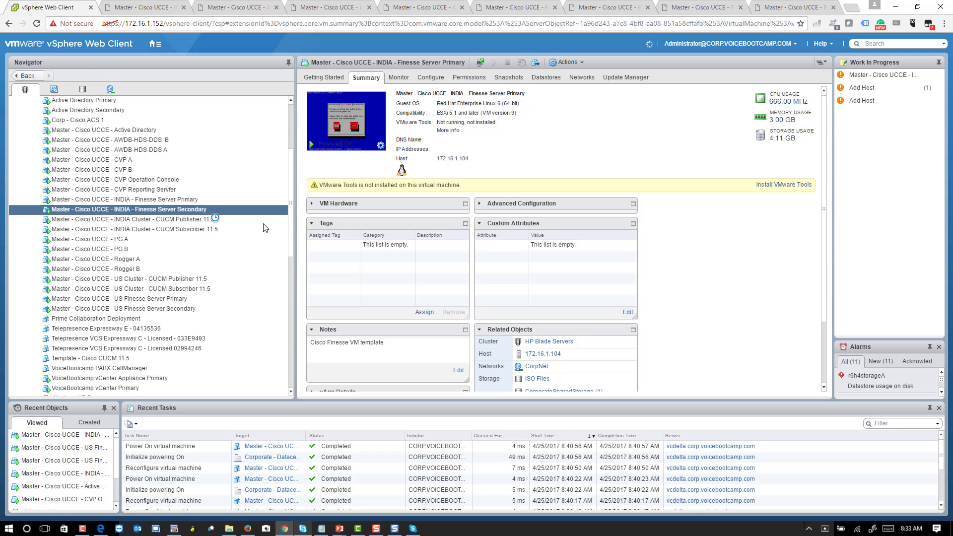
pyautogui.click(350, 142)
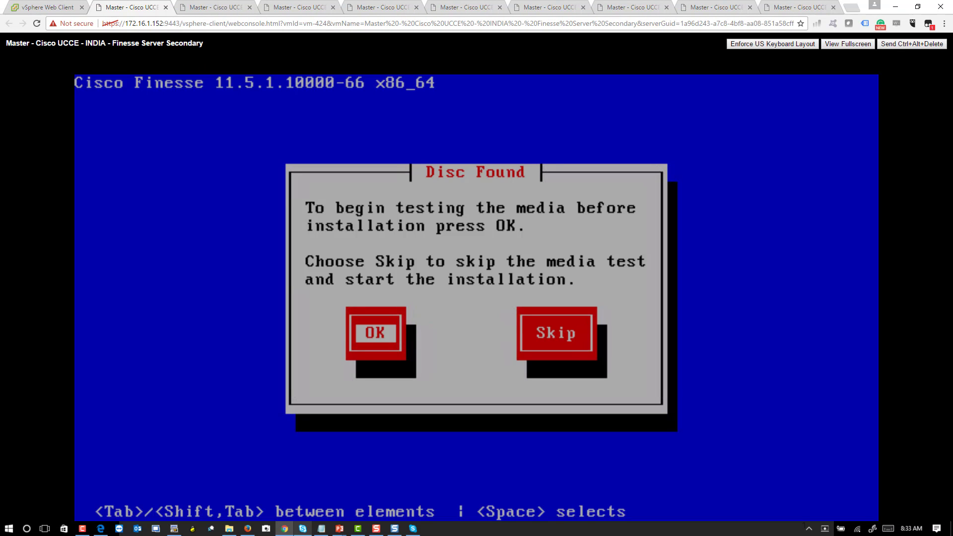
pyautogui.press('Tab')
pyautogui.press('space')
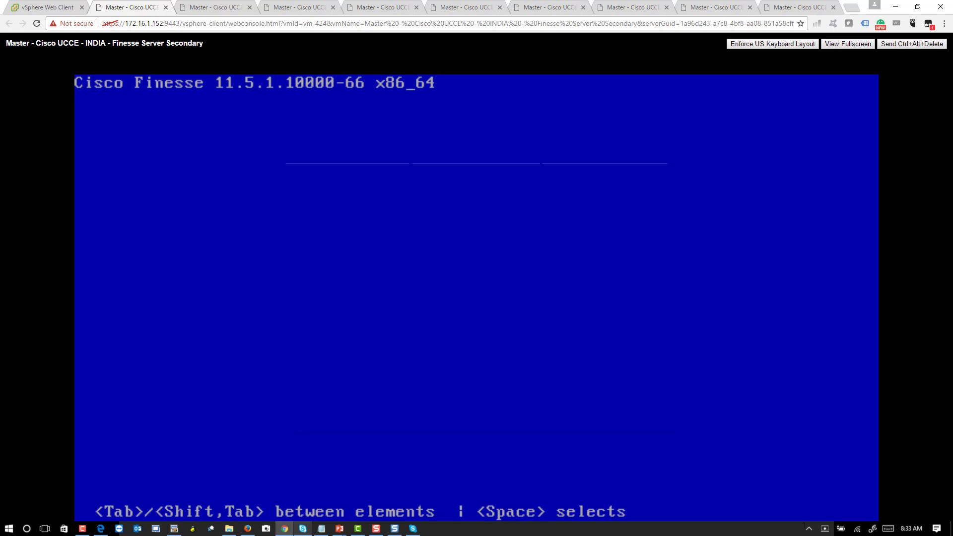
pyautogui.click(219, 8)
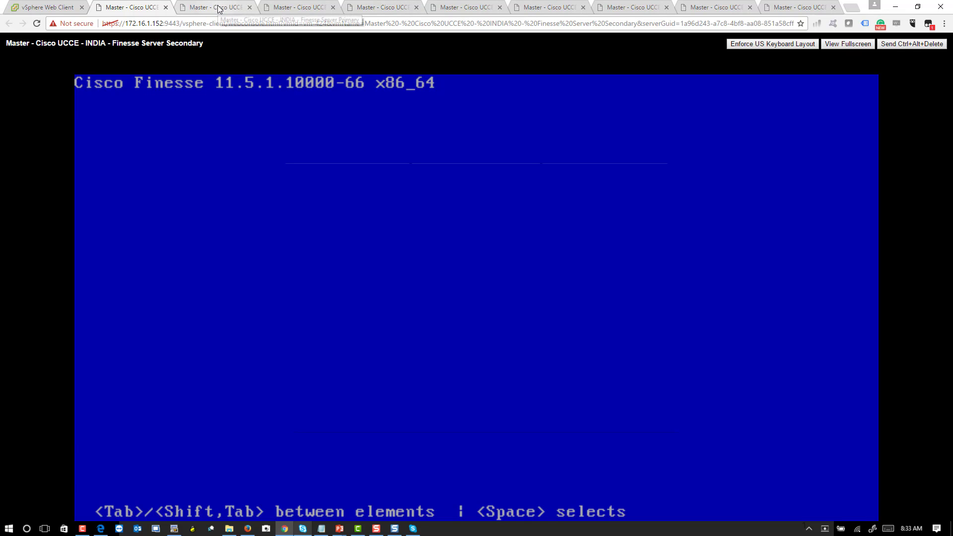
pyautogui.click(135, 8)
pyautogui.click(23, 7)
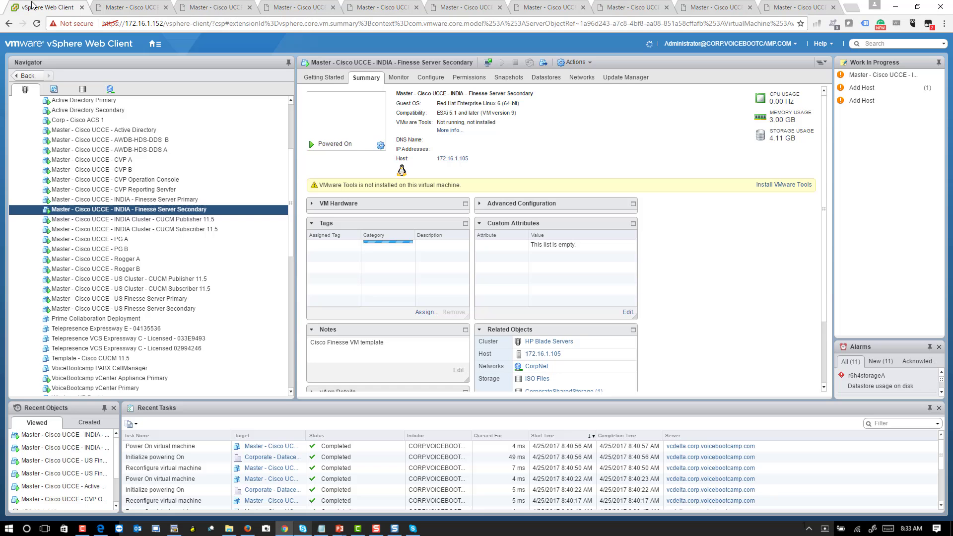
# - Open the US Finesse Server Primary console and skip its media test
pyautogui.click(201, 298)
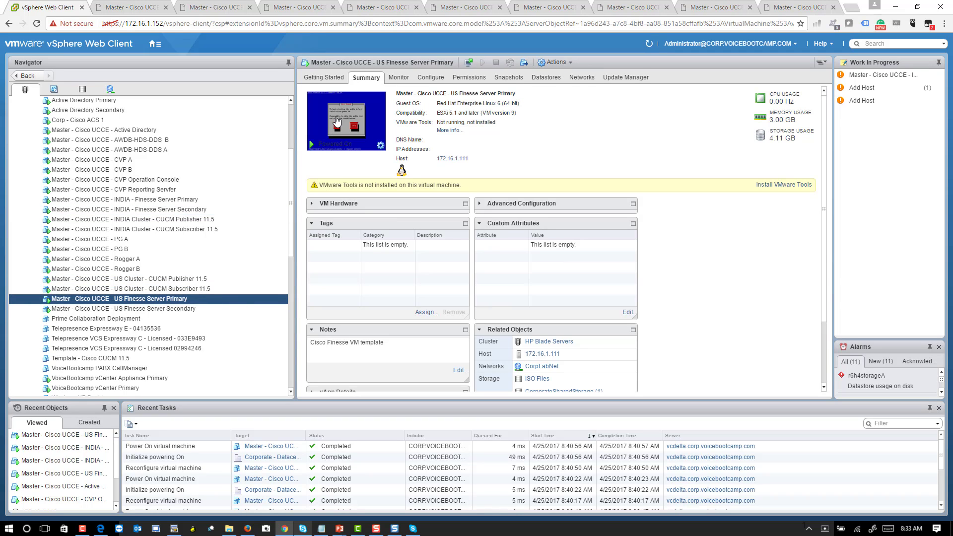
pyautogui.click(346, 121)
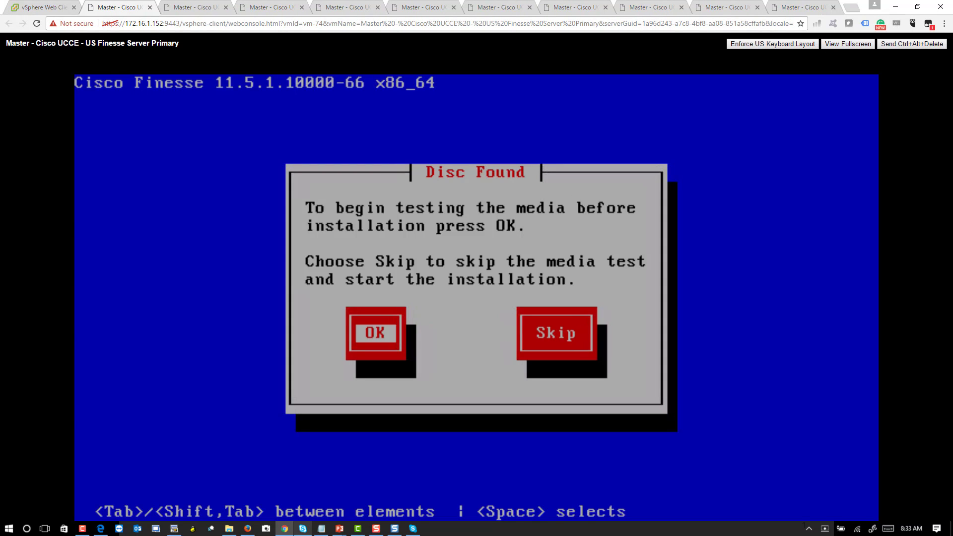
pyautogui.press('Tab')
pyautogui.press('space')
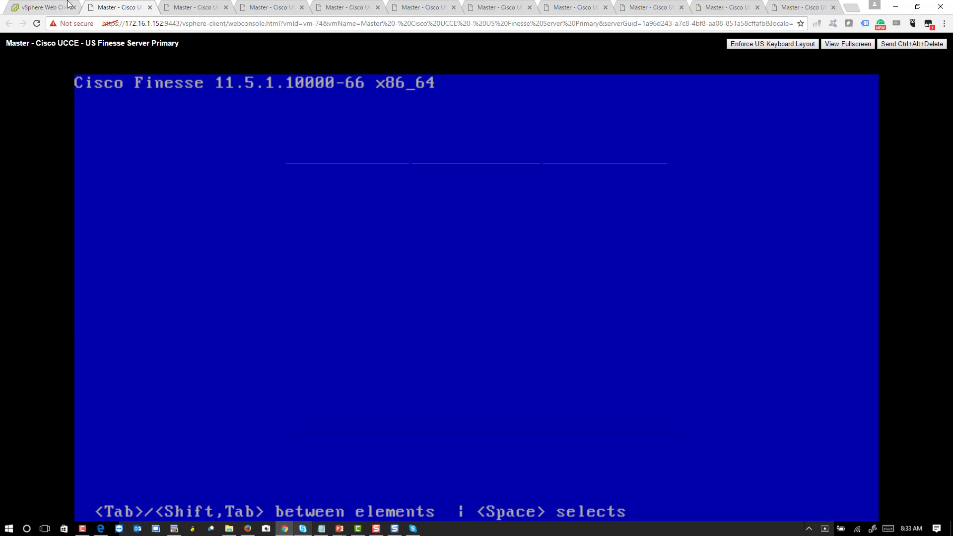
pyautogui.click(52, 7)
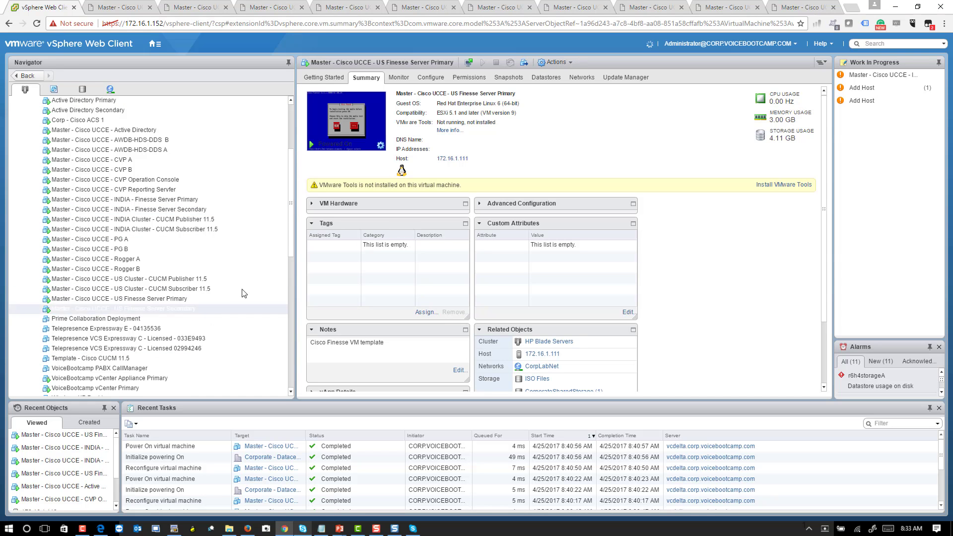
# - Open the US Finesse Server Secondary console and skip its media test
pyautogui.click(161, 308)
pyautogui.click(347, 140)
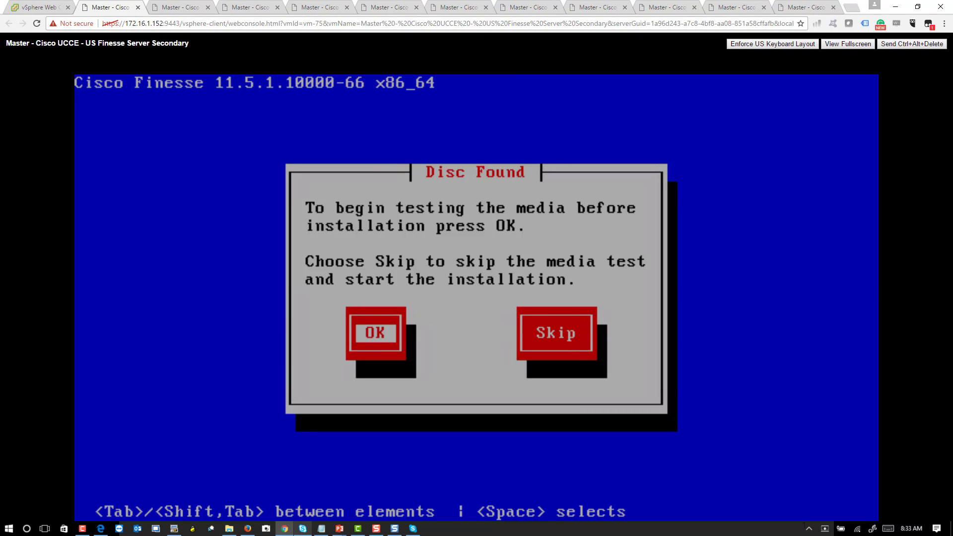
pyautogui.press('Tab')
pyautogui.press('space')
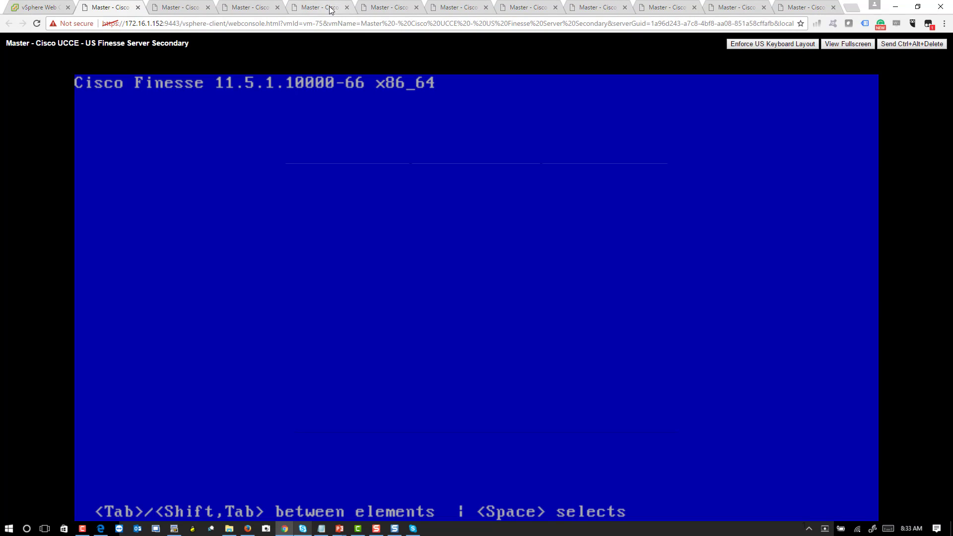
# - Check the installer progress on all four Finesse consoles, ending on INDIA Primary
pyautogui.click(331, 10)
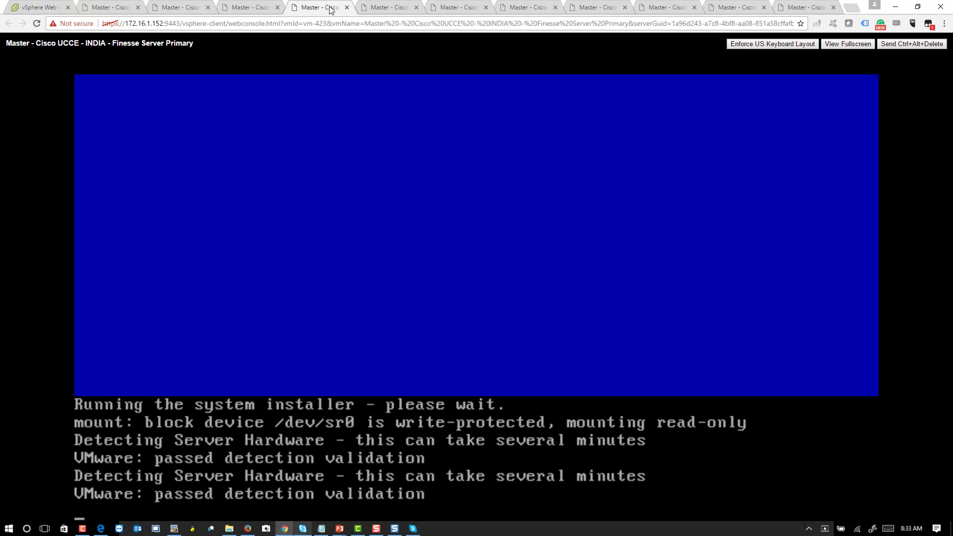
pyautogui.click(251, 8)
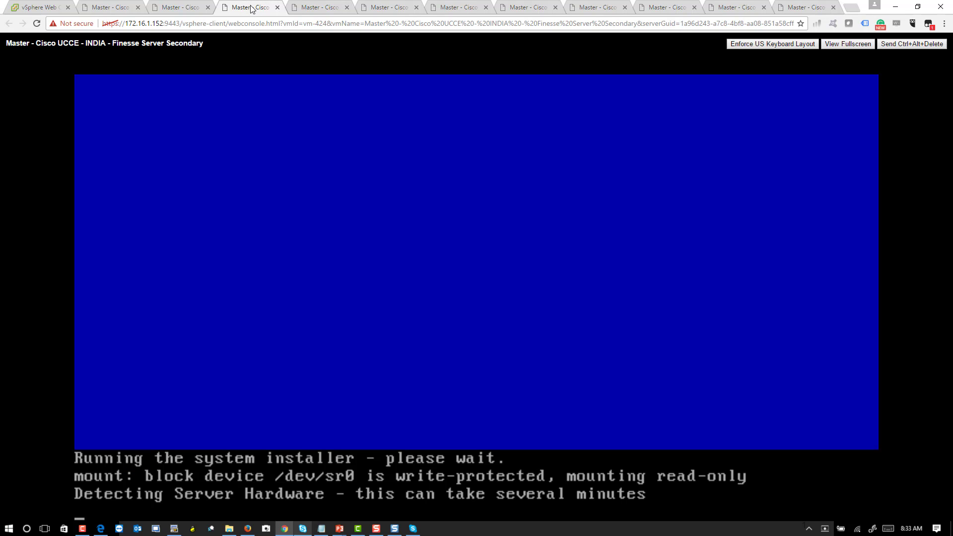
pyautogui.click(183, 8)
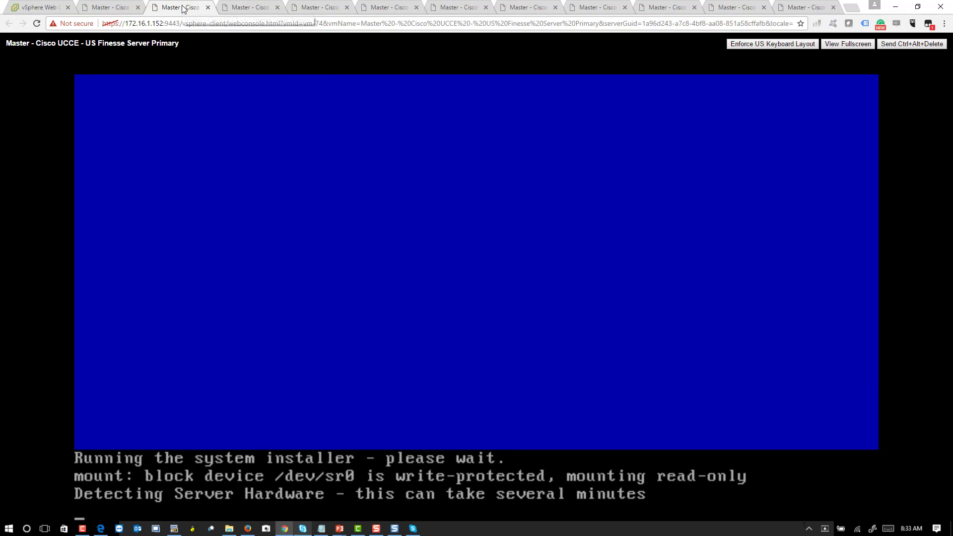
pyautogui.click(108, 7)
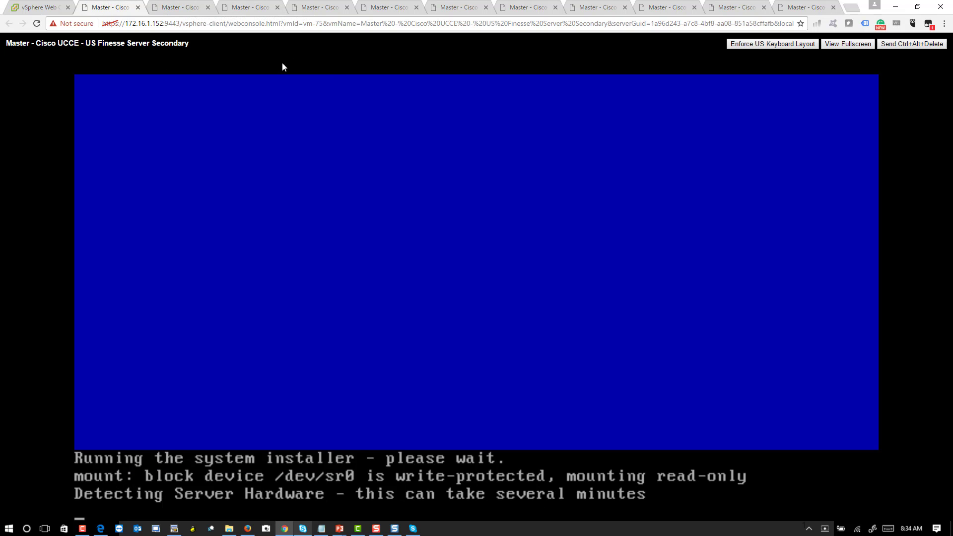
pyautogui.click(306, 10)
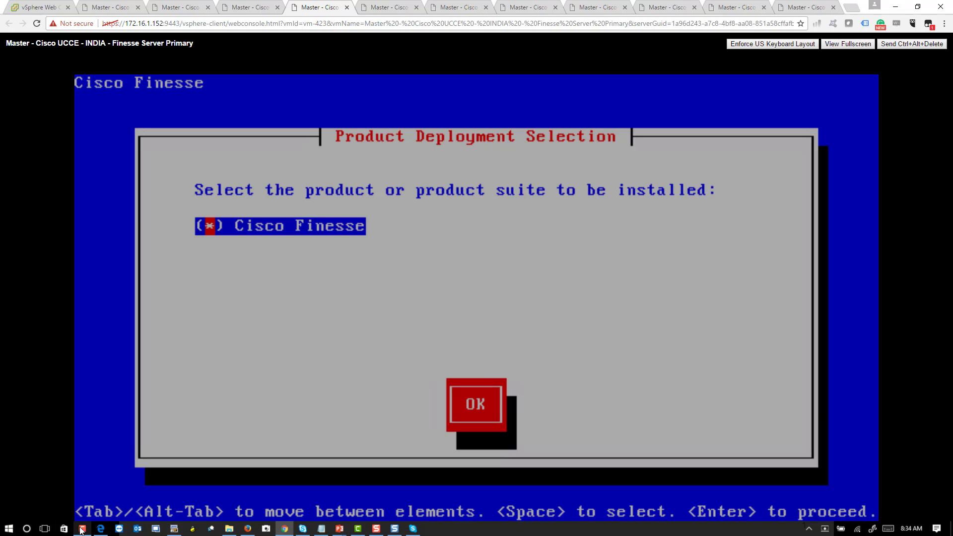
# - Select Cisco Finesse for deployment and mark disk version NONE and DVD version 11.5.1.10000-66
pyautogui.press('Tab')
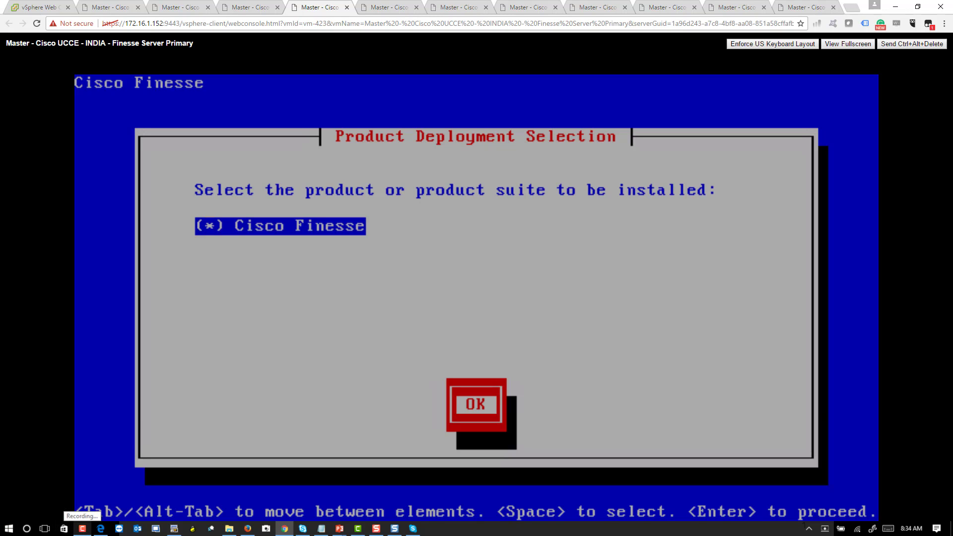
pyautogui.press('Return')
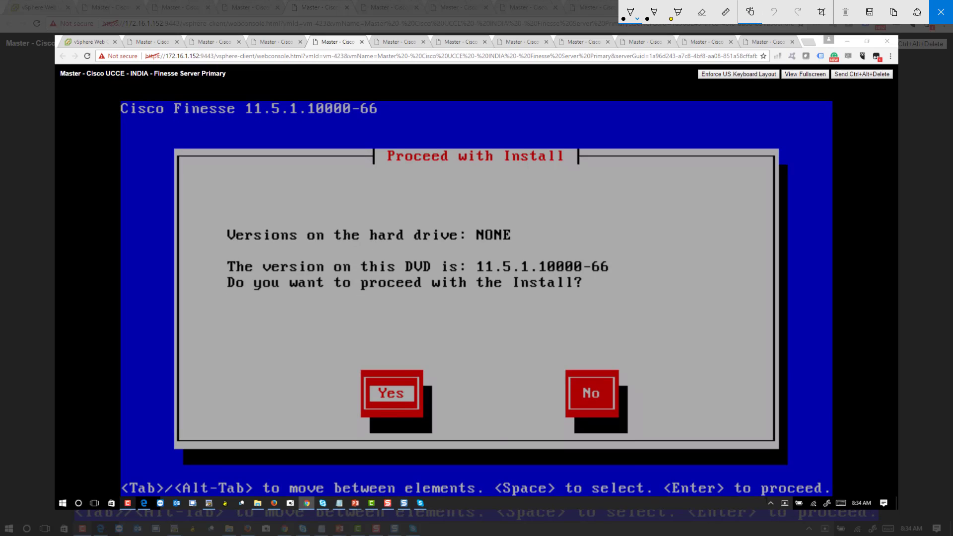
pyautogui.moveTo(511, 215)
pyautogui.mouseDown()
pyautogui.moveTo(472, 252)
pyautogui.moveTo(505, 217)
pyautogui.mouseUp()
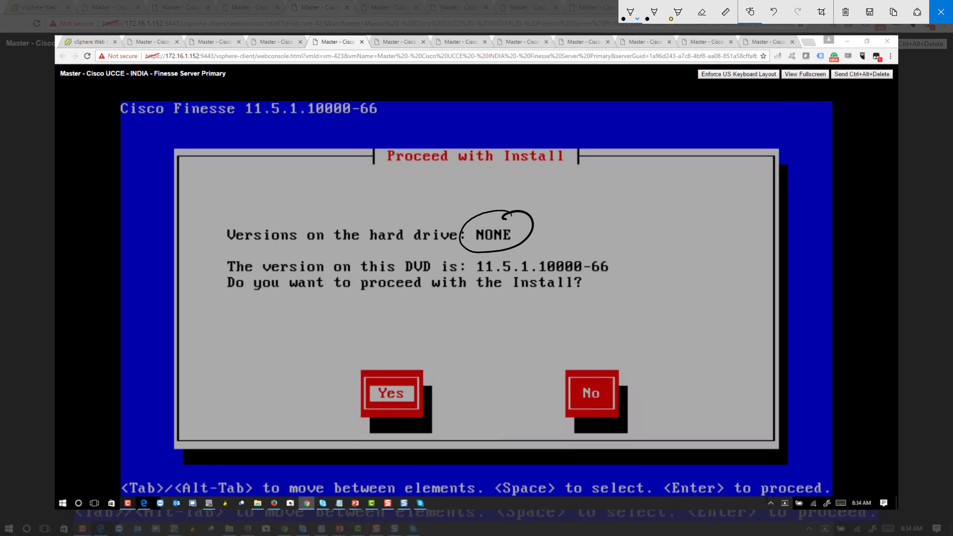
pyautogui.moveTo(495, 256)
pyautogui.mouseDown()
pyautogui.moveTo(478, 258)
pyautogui.moveTo(497, 279)
pyautogui.moveTo(622, 276)
pyautogui.moveTo(488, 254)
pyautogui.mouseUp()
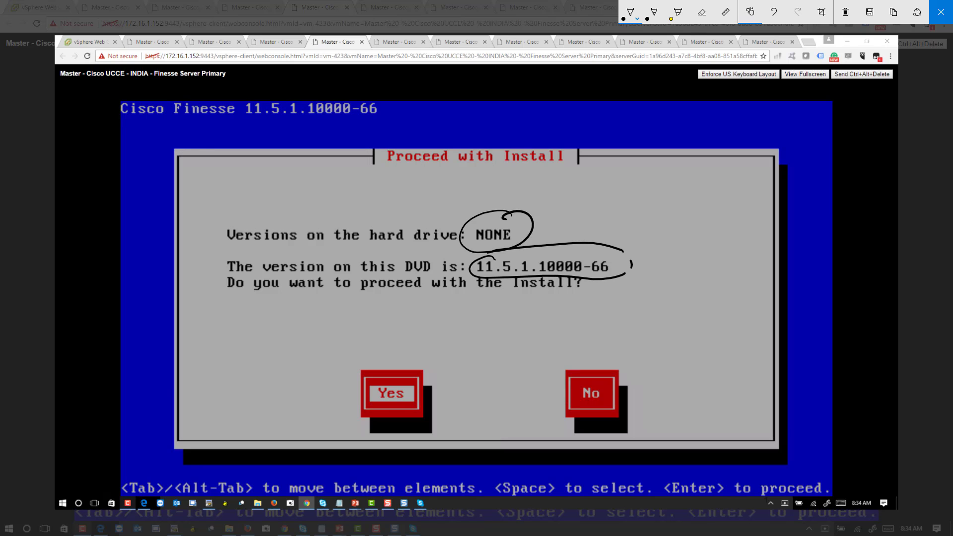
# - Agree to proceed with installing Finesse 11.5.1.10000-66
pyautogui.click(941, 11)
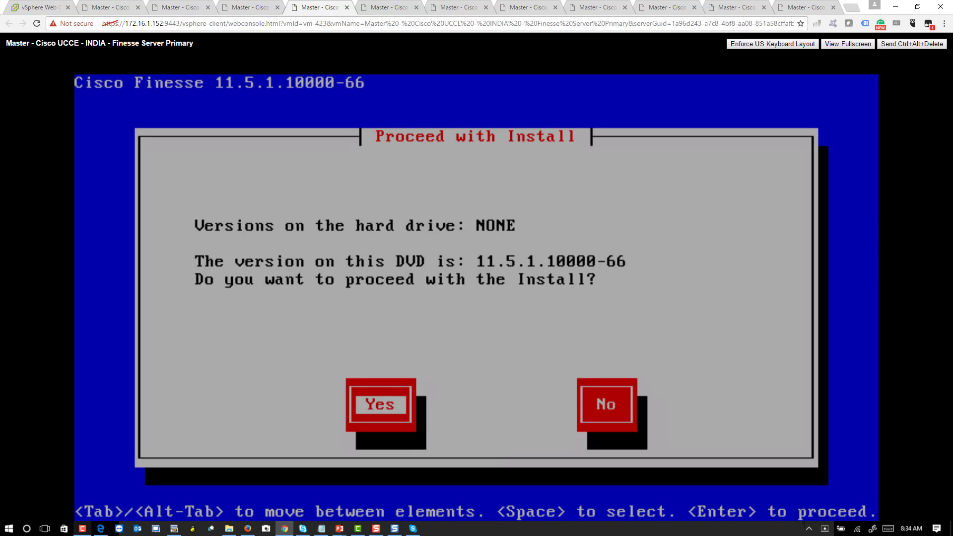
pyautogui.press('Tab')
pyautogui.press('Tab')
pyautogui.press('space')
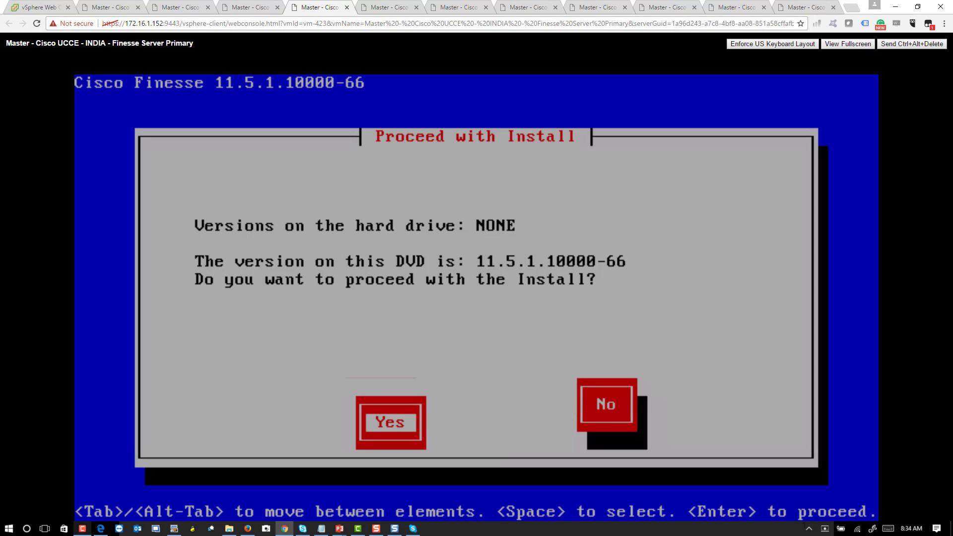